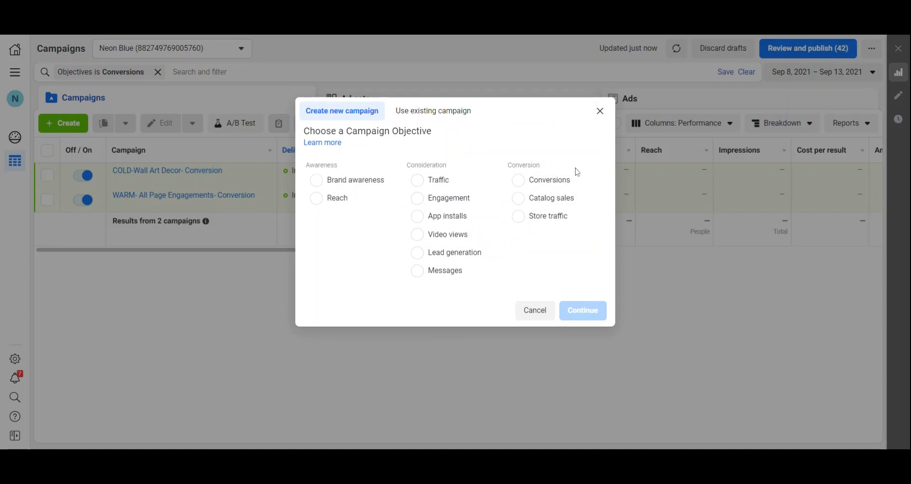
# Step: Create a new campaign with the Conversions objective
pyautogui.click(539, 182)
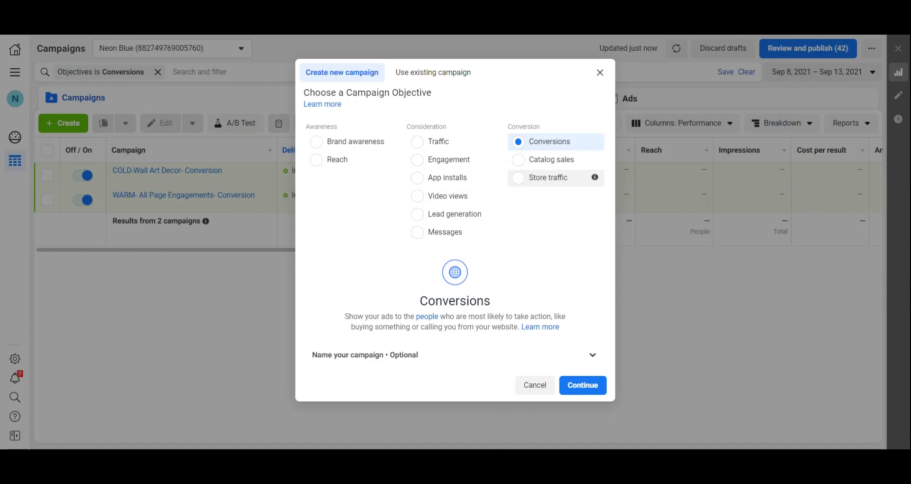
pyautogui.click(601, 385)
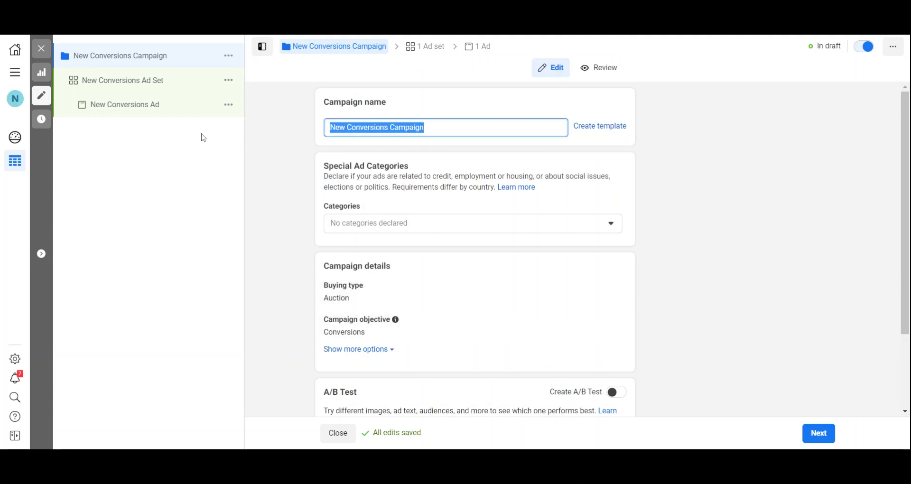
# Step: Name the campaign "COLD-Wall Art Decors- Conversion" and continue to its ad set settings
pyautogui.press('BackSpace')
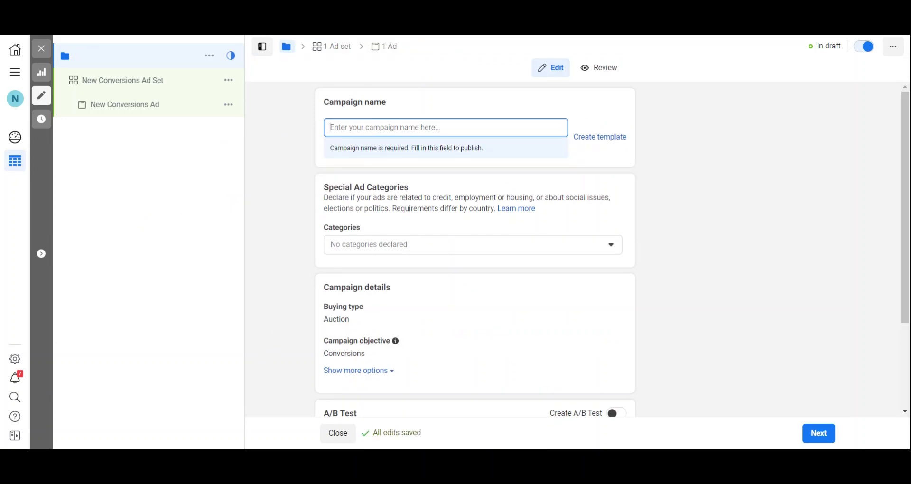
pyautogui.write('Col')
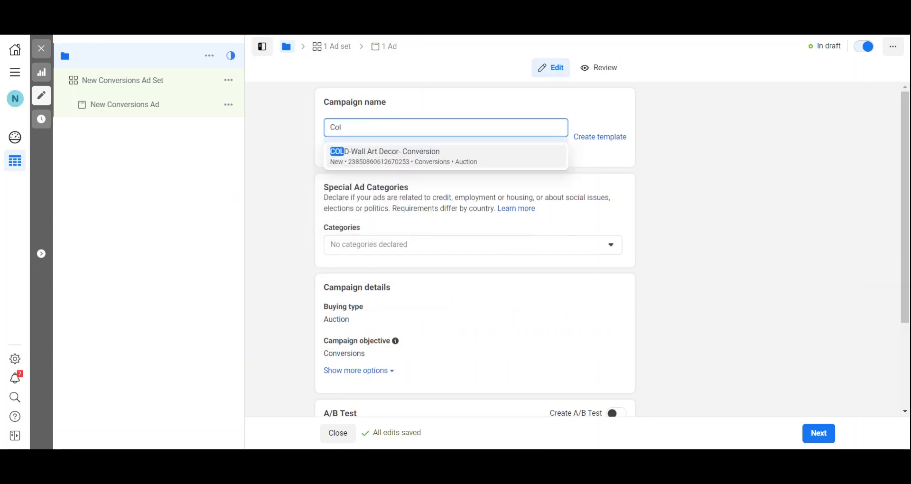
pyautogui.write('d')
pyautogui.click(448, 168)
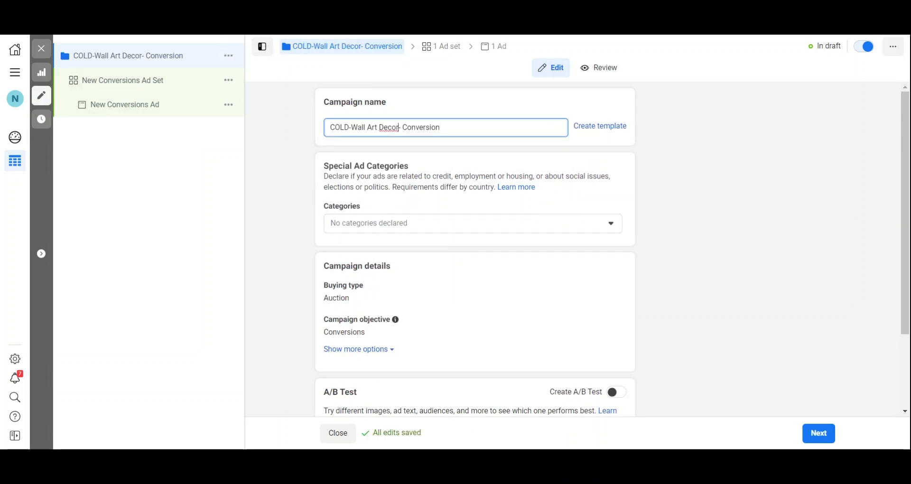
pyautogui.write('s')
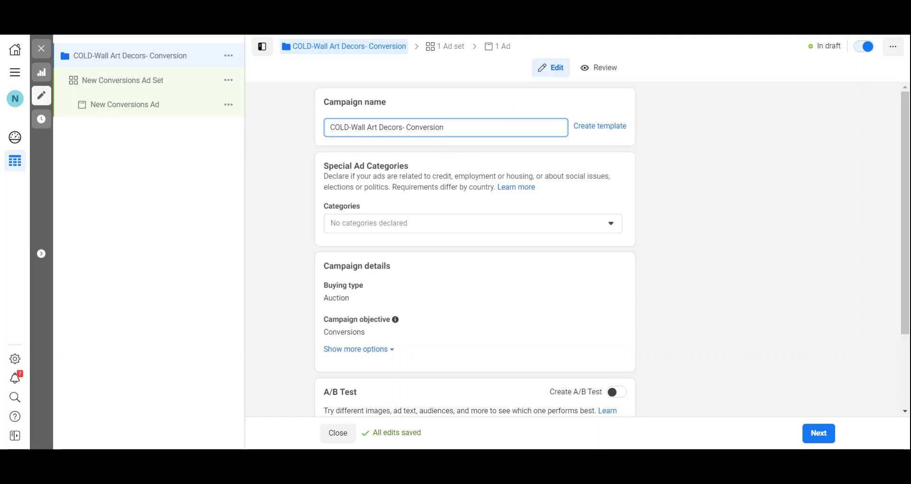
pyautogui.scroll(-2, 417, 211)
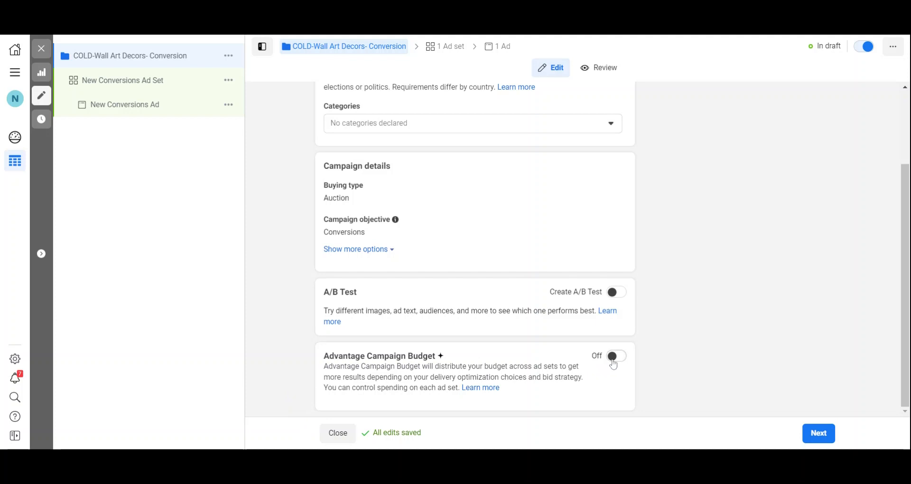
pyautogui.click(817, 436)
pyautogui.click(817, 434)
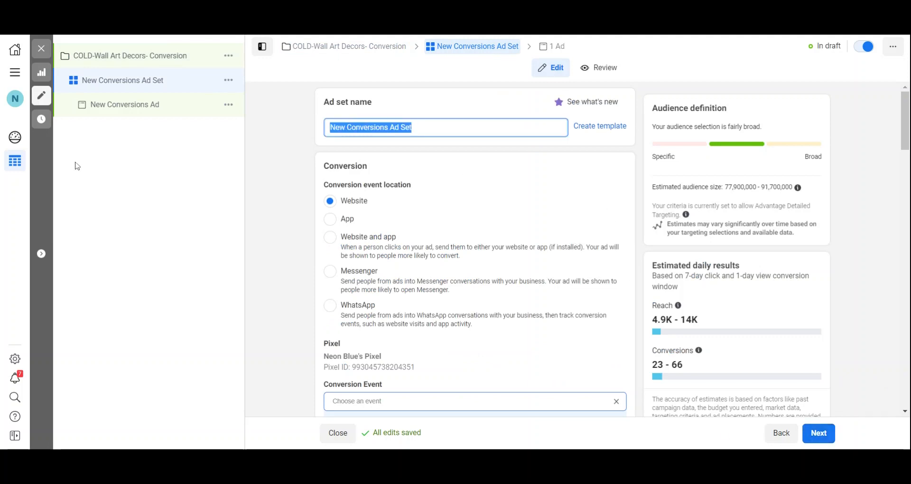
# Step: Clear the default ad set name and choose Add to cart as the website conversion event
pyautogui.press('BackSpace')
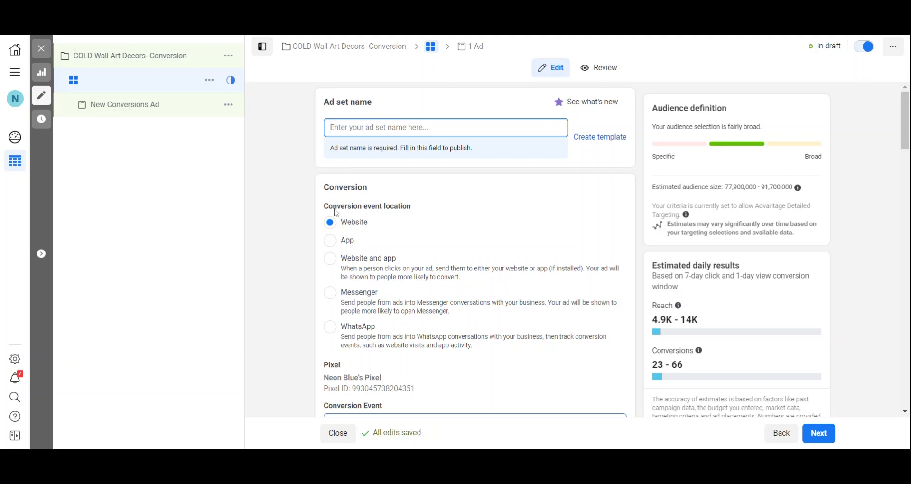
pyautogui.scroll(-1, 407, 218)
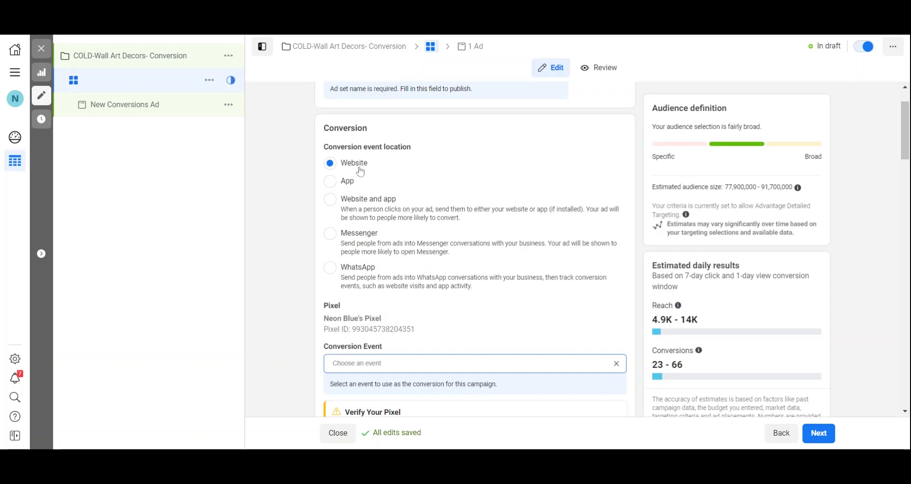
pyautogui.scroll(-3, 361, 172)
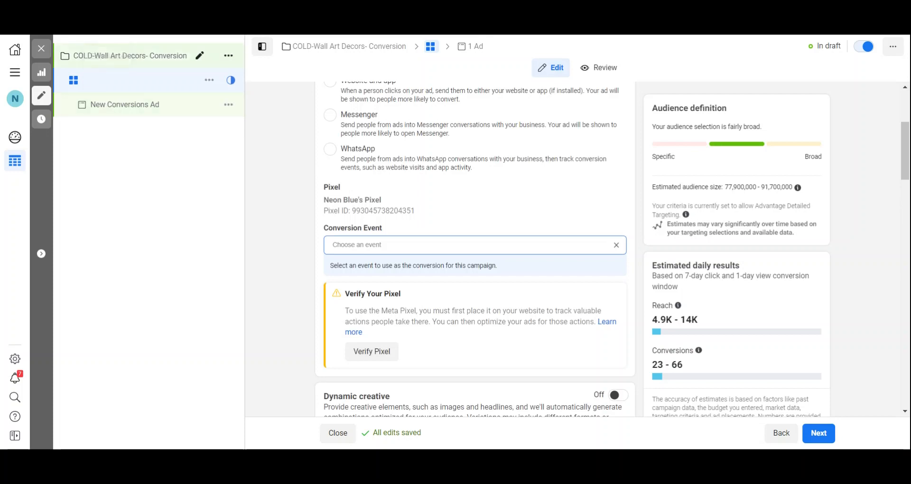
pyautogui.click(470, 245)
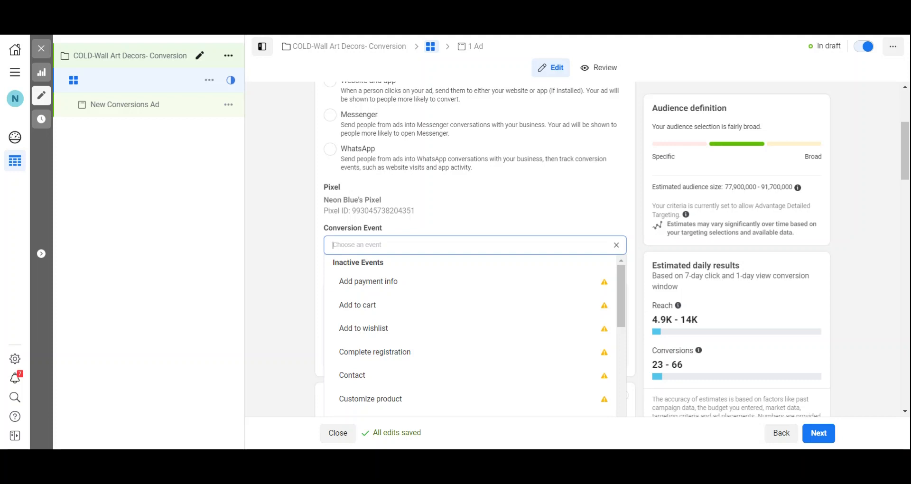
pyautogui.click(380, 306)
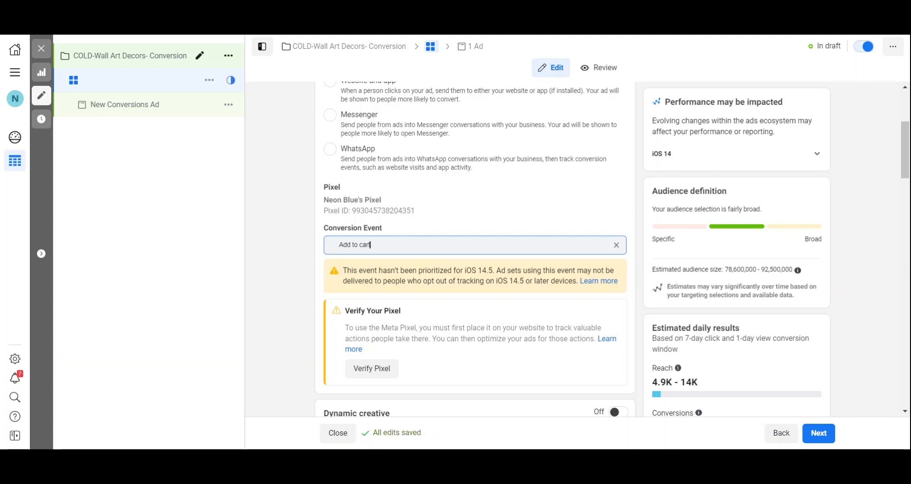
pyautogui.click(295, 341)
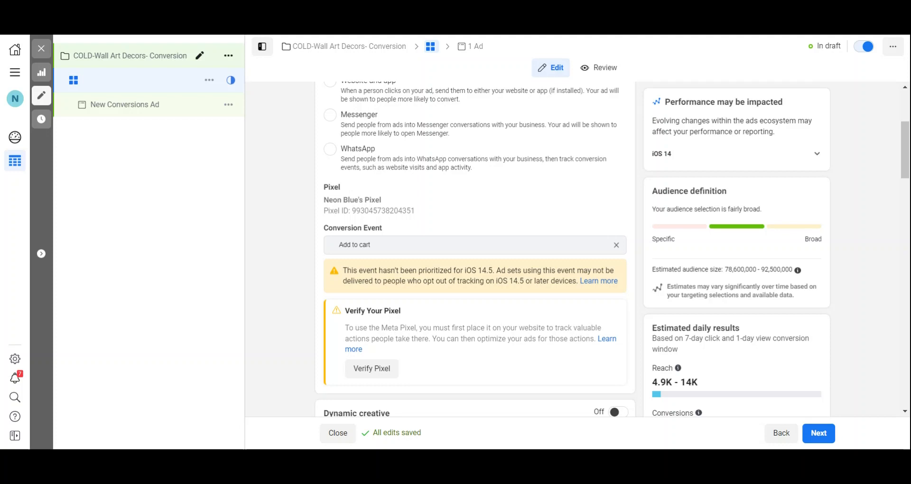
# Step: Expand the additional optimization and delivery options and set the ad set's attribution setting to 1-day click
pyautogui.scroll(-5, 457, 284)
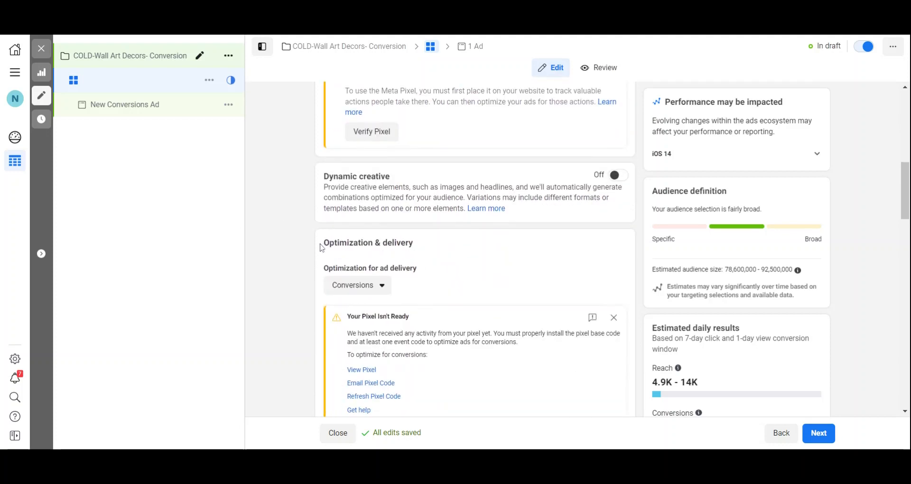
pyautogui.scroll(-4, 436, 251)
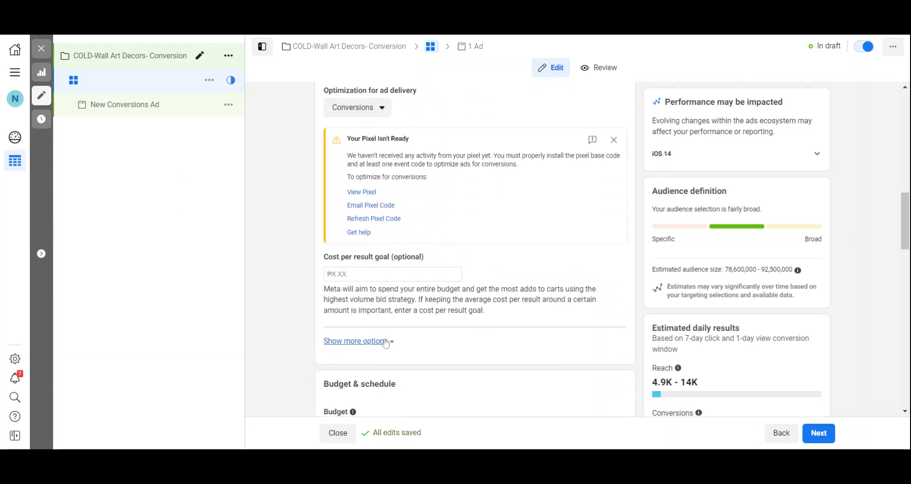
pyautogui.click(376, 342)
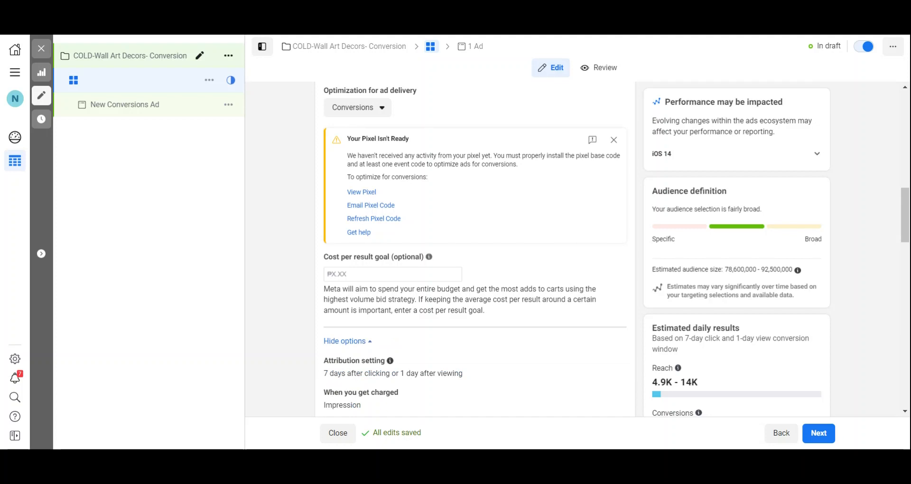
pyautogui.scroll(-3, 427, 256)
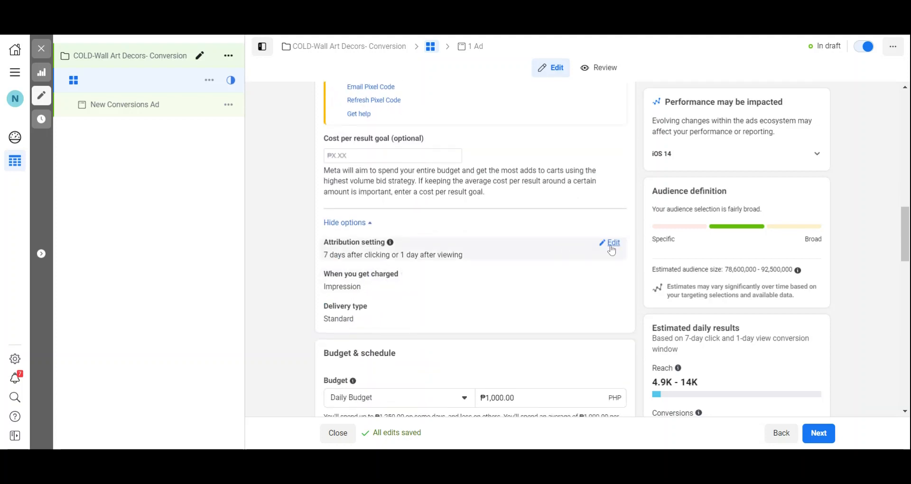
pyautogui.click(613, 245)
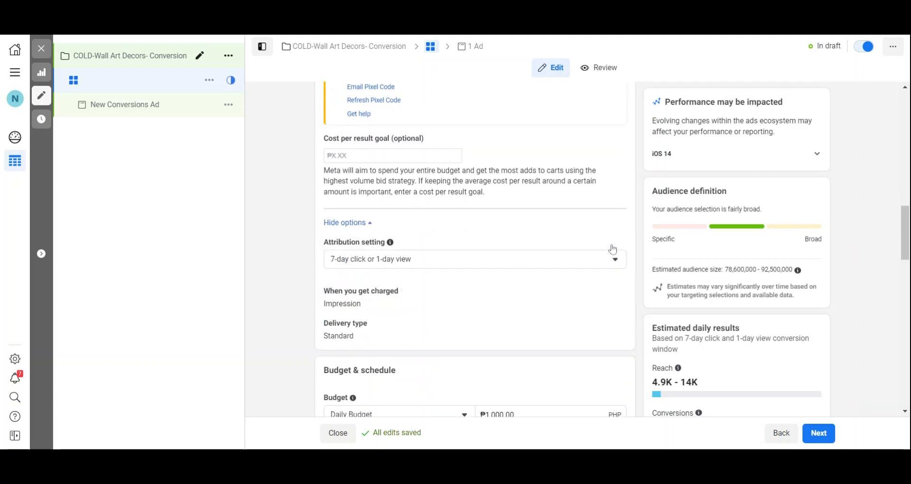
pyautogui.click(567, 259)
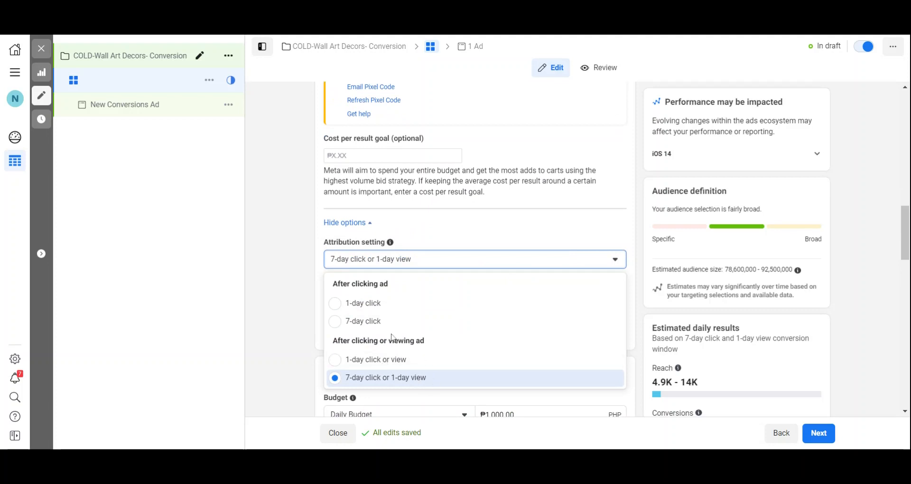
pyautogui.click(421, 304)
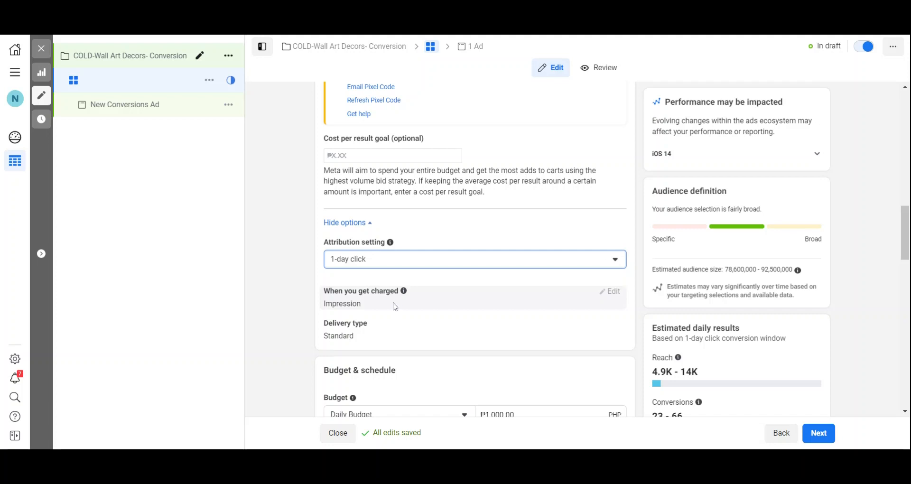
# Step: Set the ad set's daily budget to 200 PHP
pyautogui.scroll(-2, 394, 306)
pyautogui.scroll(-1, 428, 242)
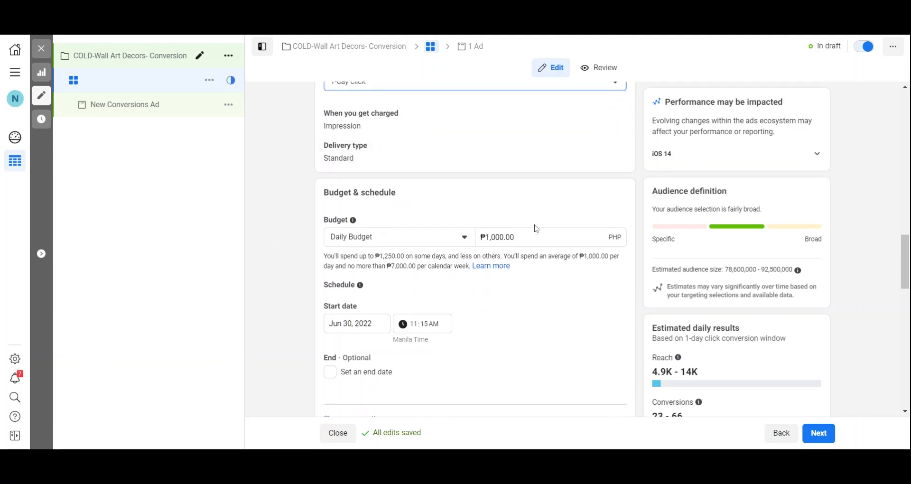
pyautogui.click(514, 237)
pyautogui.press('BackSpace')
pyautogui.press('BackSpace')
pyautogui.press('BackSpace')
pyautogui.press('BackSpace')
pyautogui.press('BackSpace')
pyautogui.press('BackSpace')
pyautogui.press('BackSpace')
pyautogui.press('BackSpace')
pyautogui.press('BackSpace')
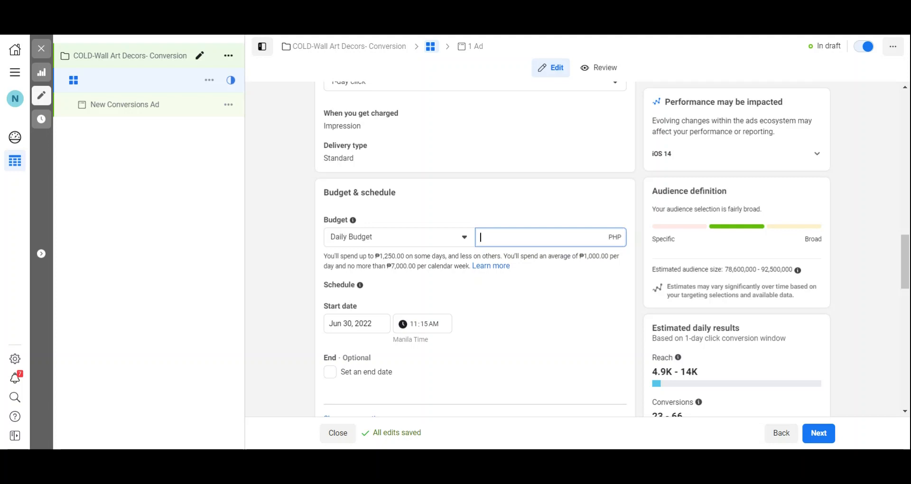
pyautogui.write('20')
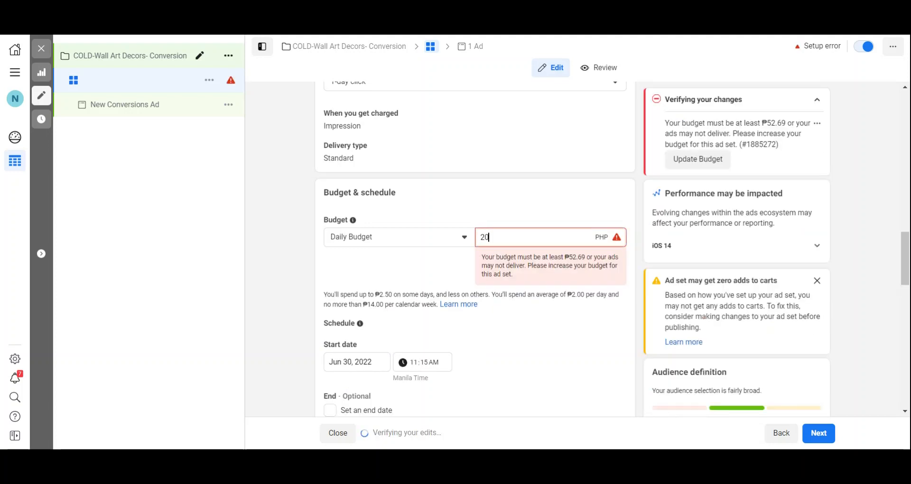
pyautogui.write('0')
pyautogui.click(417, 291)
# Step: Schedule the ad set to start on Jul 1, 2022 at 12:00 AM
pyautogui.scroll(-1, 417, 291)
pyautogui.click(357, 264)
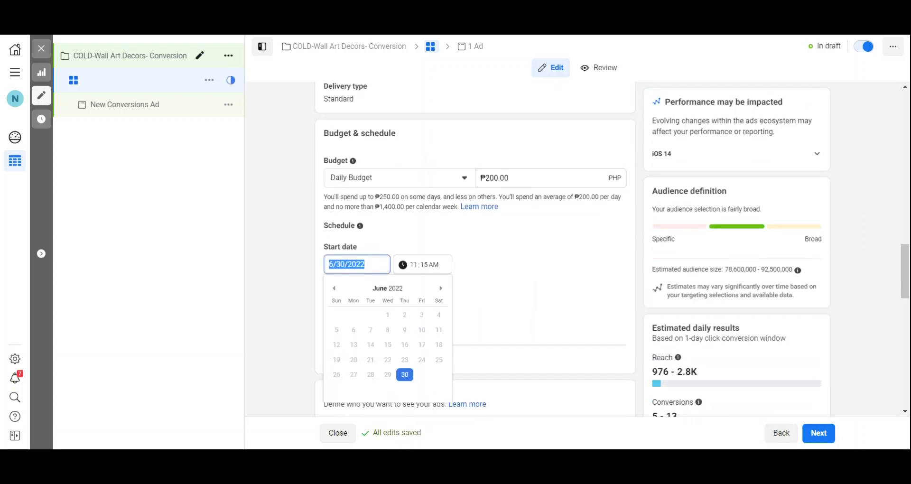
pyautogui.click(441, 289)
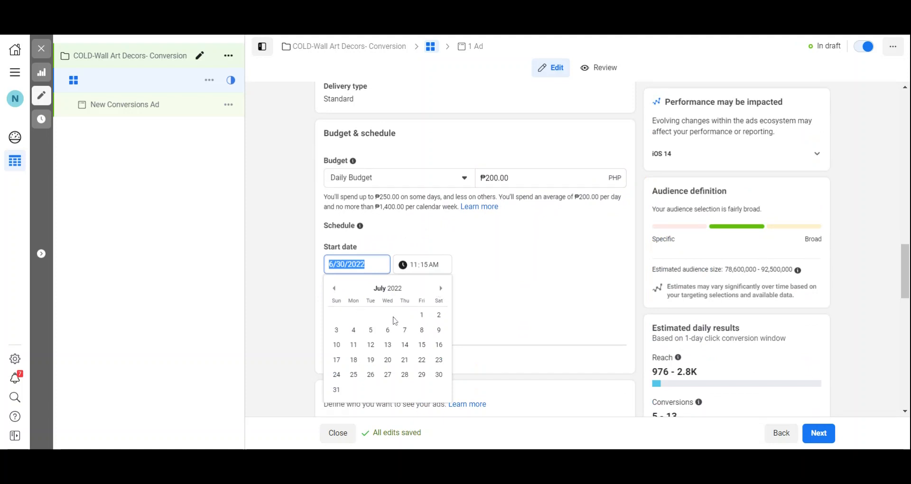
pyautogui.click(421, 314)
pyautogui.click(432, 271)
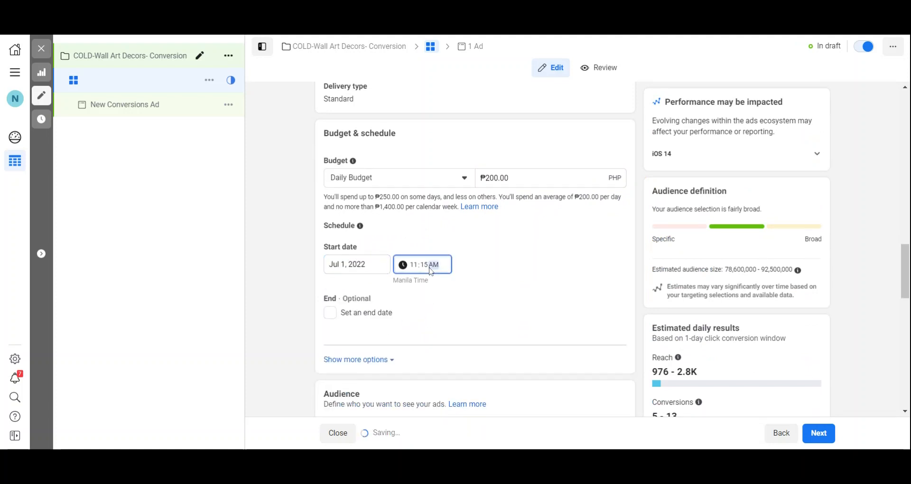
pyautogui.click(424, 267)
pyautogui.click(416, 269)
pyautogui.write('12')
pyautogui.click(425, 269)
pyautogui.write('00')
# Step: Add United States to the audience's included locations and remove Philippines
pyautogui.scroll(-4, 475, 273)
pyautogui.scroll(1, 403, 161)
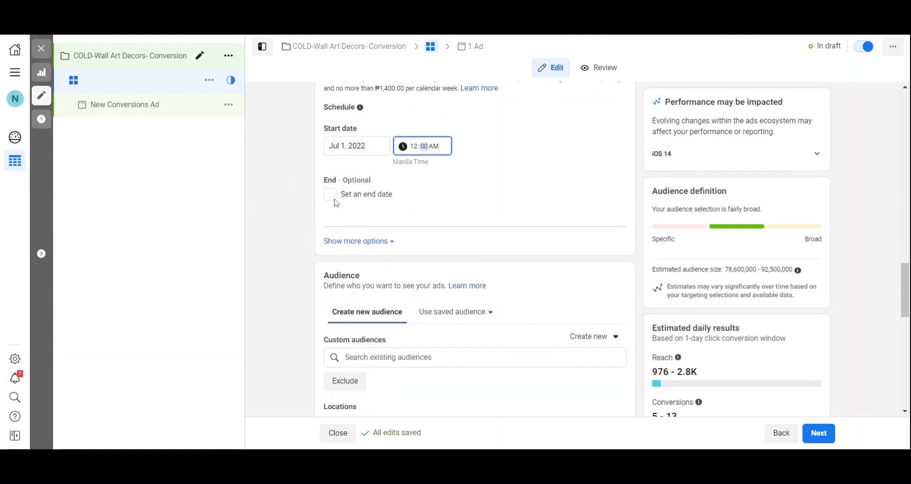
pyautogui.scroll(-2, 381, 205)
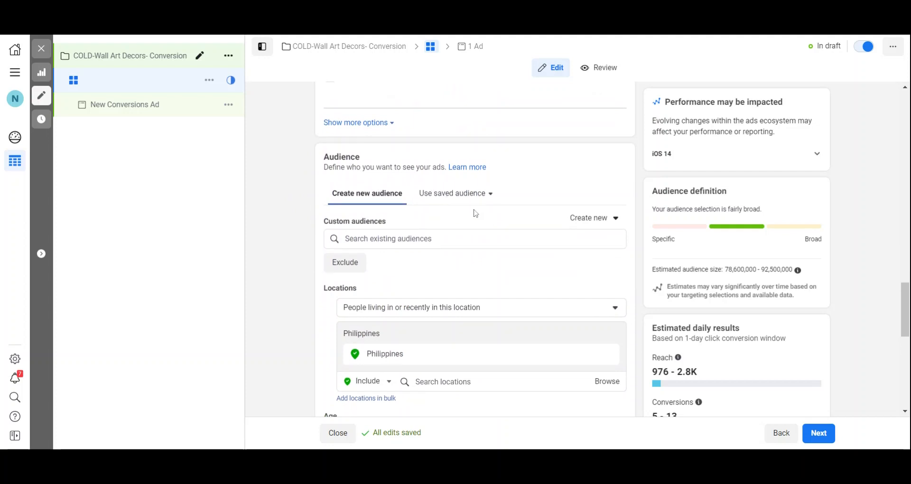
pyautogui.scroll(-2, 535, 199)
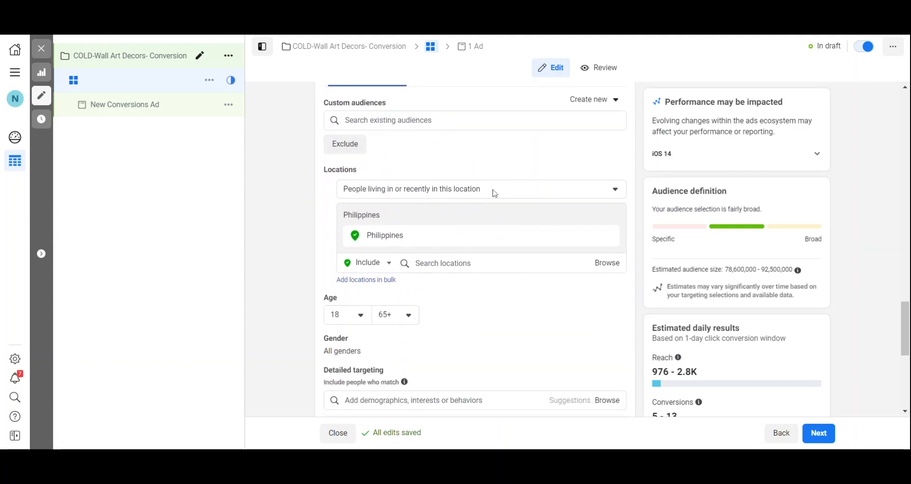
pyautogui.moveTo(409, 239)
pyautogui.click(593, 236)
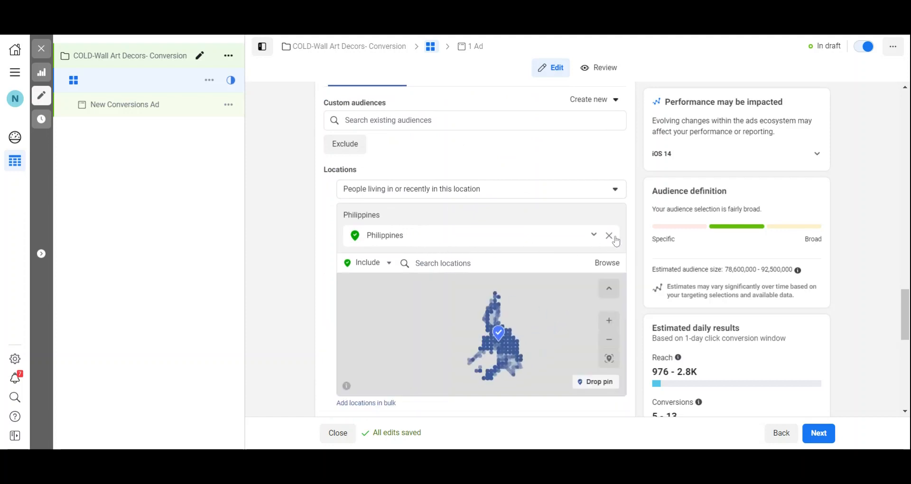
pyautogui.click(498, 263)
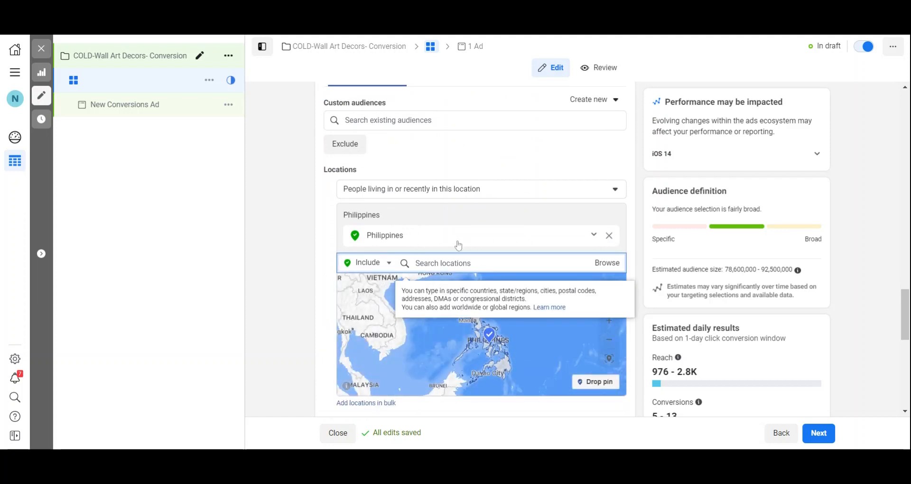
pyautogui.write('united')
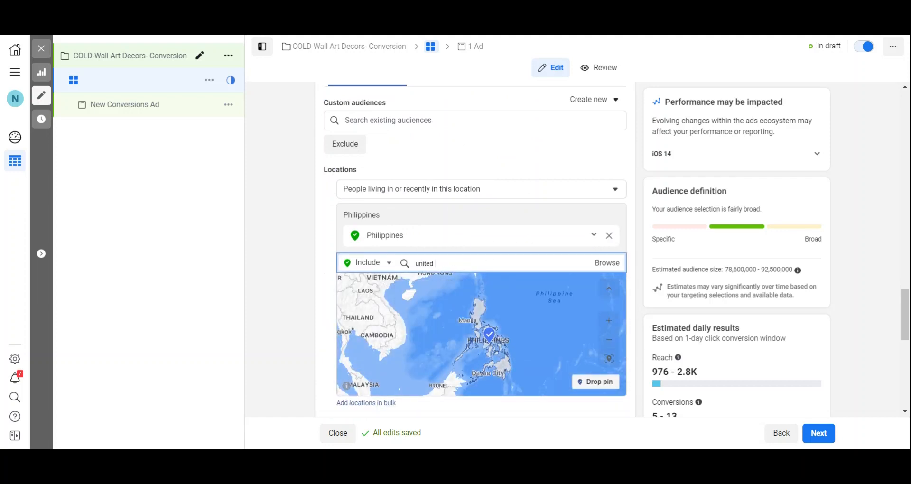
pyautogui.write(' state')
pyautogui.click(459, 286)
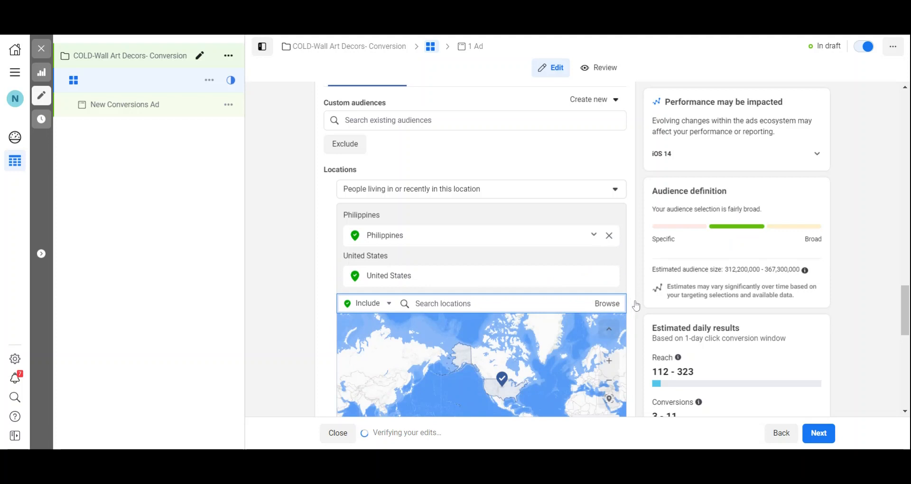
pyautogui.click(610, 235)
pyautogui.scroll(-1, 389, 408)
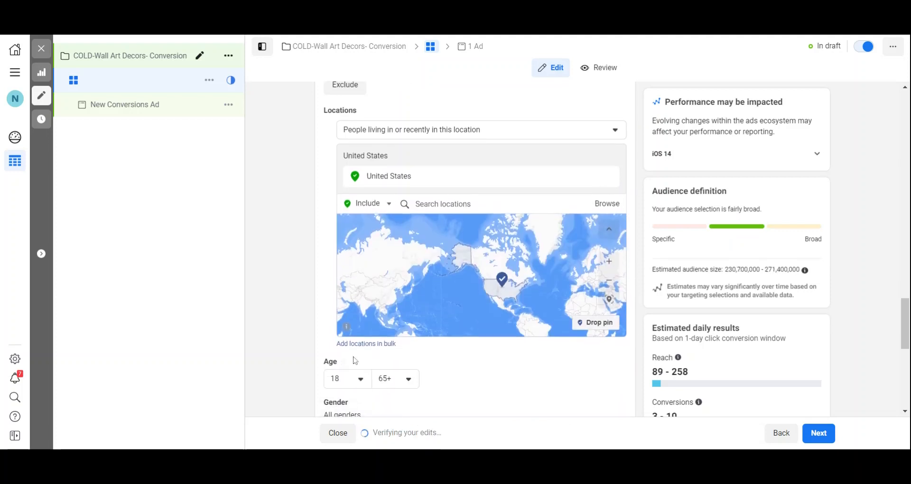
# Step: Set the audience's age range to 21 through 60
pyautogui.scroll(-2, 355, 361)
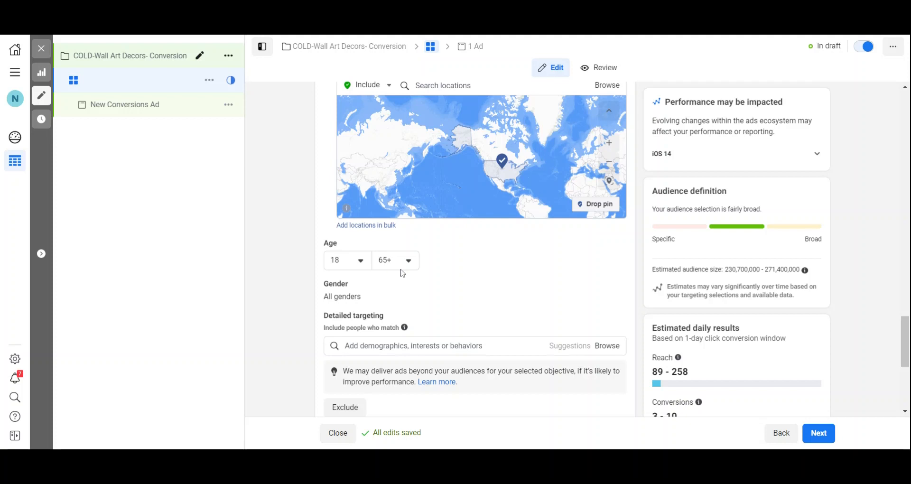
pyautogui.scroll(1, 379, 304)
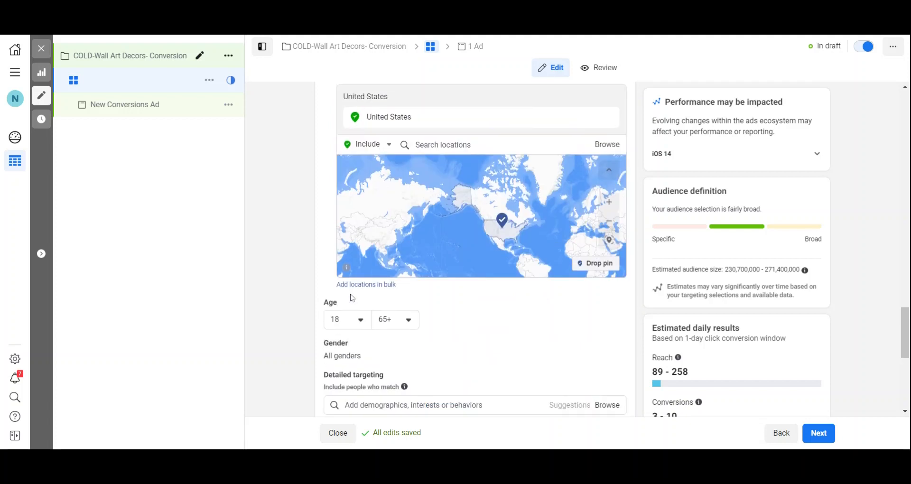
pyautogui.click(359, 325)
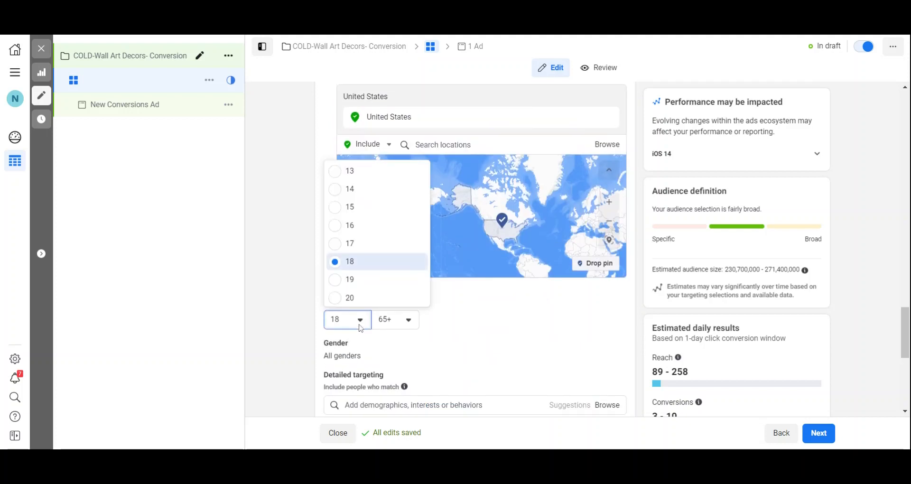
pyautogui.scroll(-1, 360, 275)
pyautogui.click(364, 258)
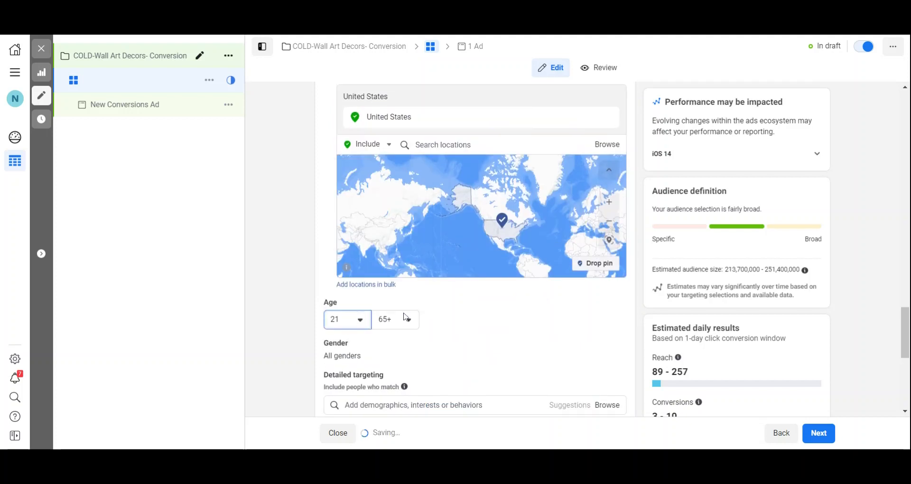
pyautogui.click(407, 320)
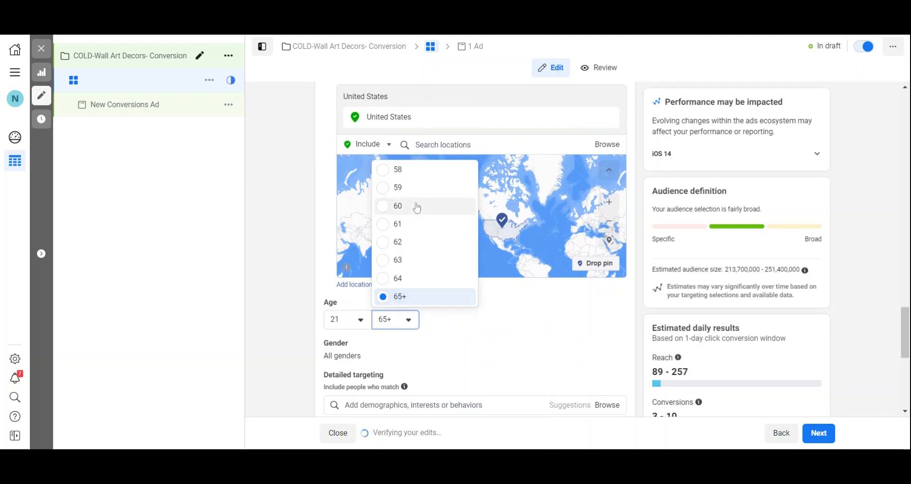
pyautogui.click(399, 206)
# Step: Add the Painting interest from Arts and music to the audience's detailed targeting
pyautogui.scroll(-3, 334, 250)
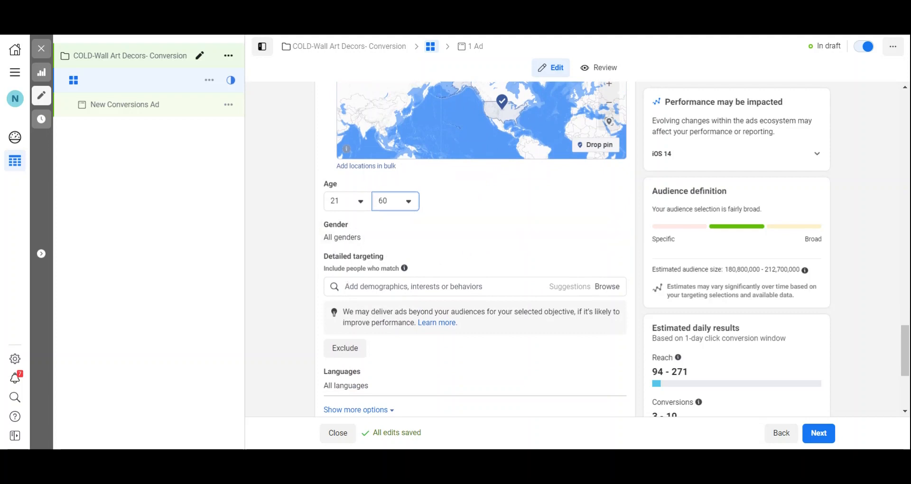
pyautogui.click(345, 286)
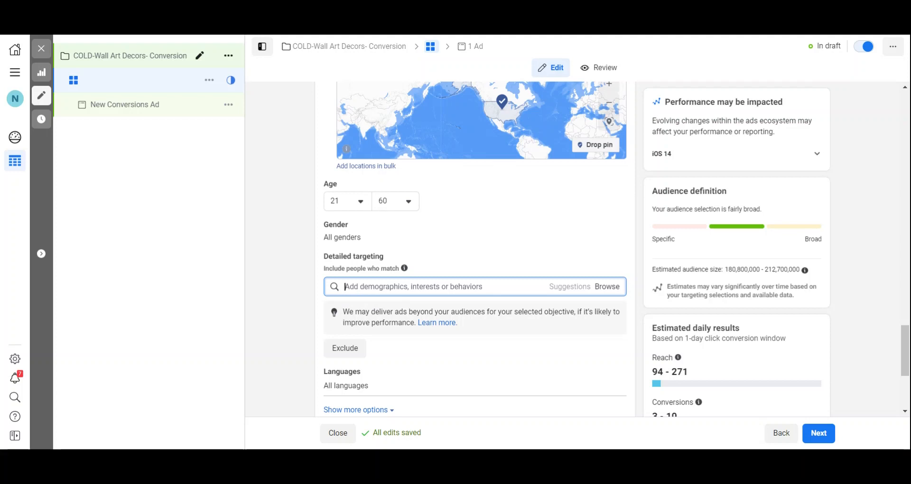
pyautogui.write('Painting')
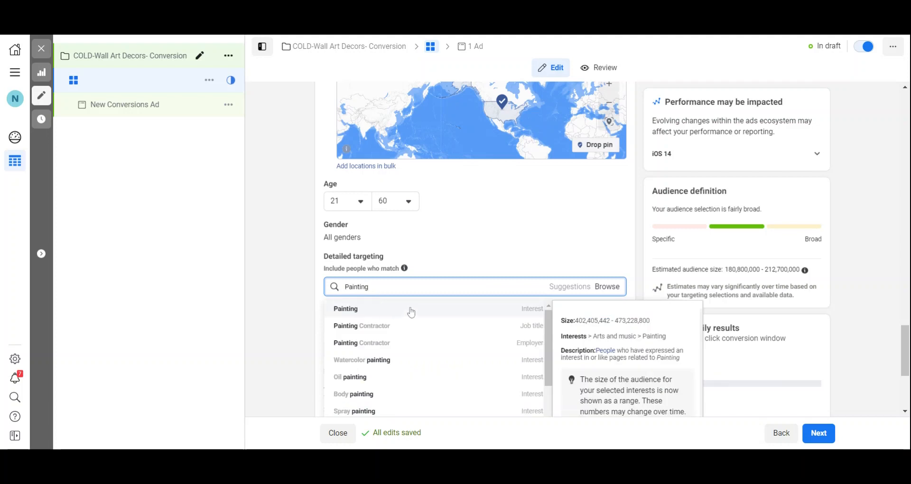
pyautogui.click(410, 311)
pyautogui.scroll(-3, 519, 274)
pyautogui.click(584, 300)
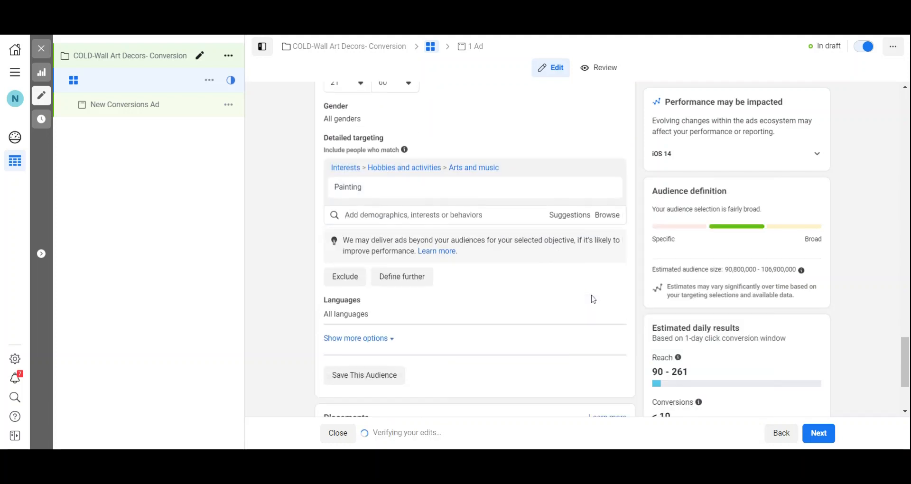
# Step: Narrow the detailed targeting so people must also match the Canvas print interest, and expand the additional audience options
pyautogui.click(423, 278)
pyautogui.click(380, 290)
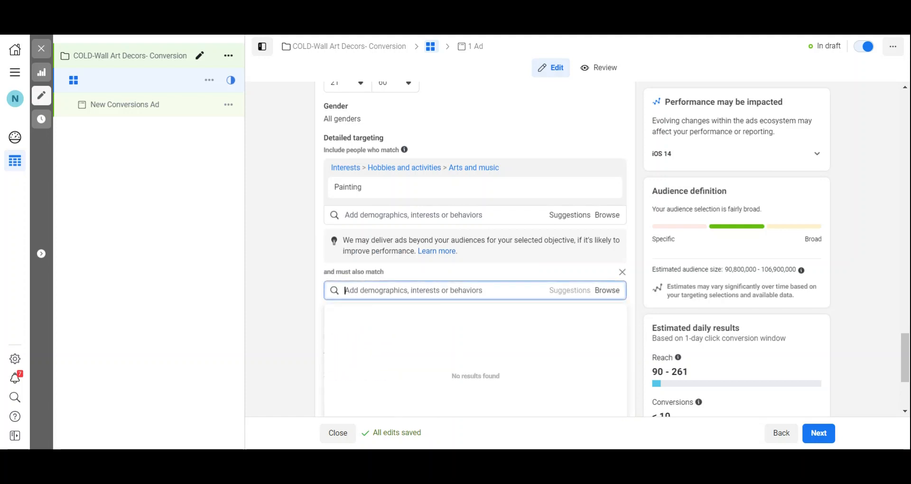
pyautogui.write('Canvas Print')
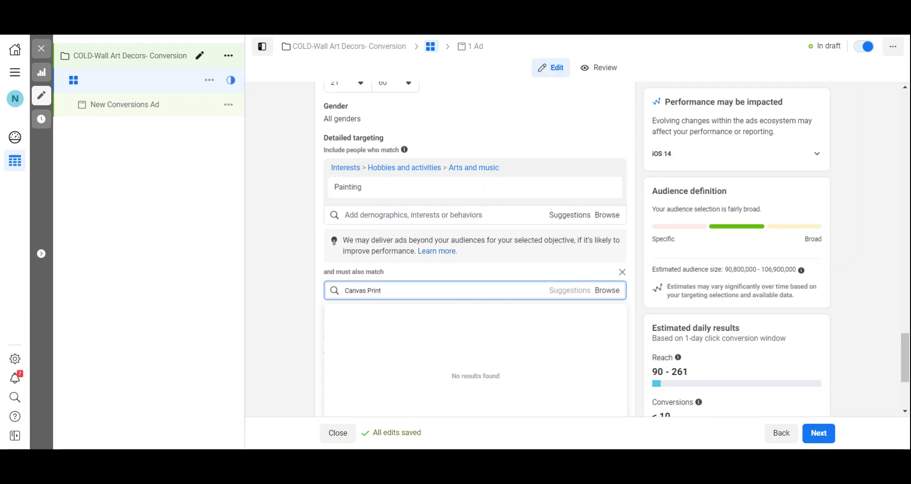
pyautogui.click(374, 312)
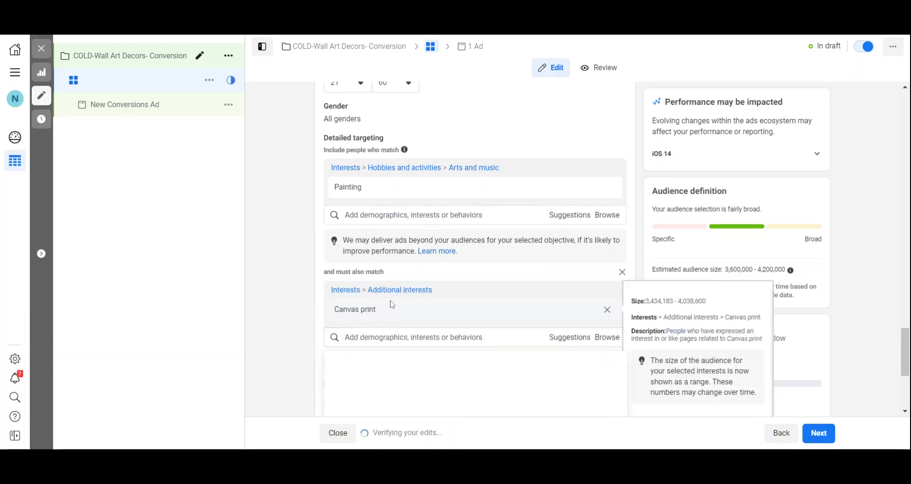
pyautogui.scroll(-5, 539, 301)
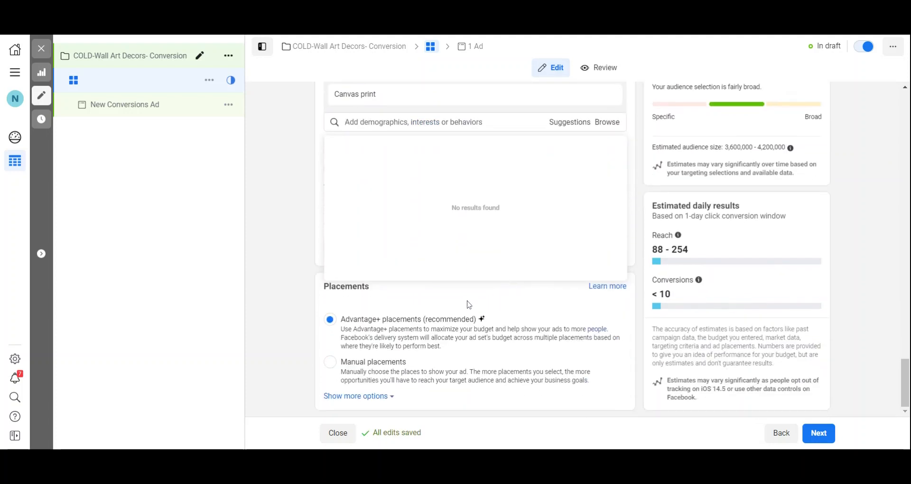
pyautogui.scroll(4, 455, 275)
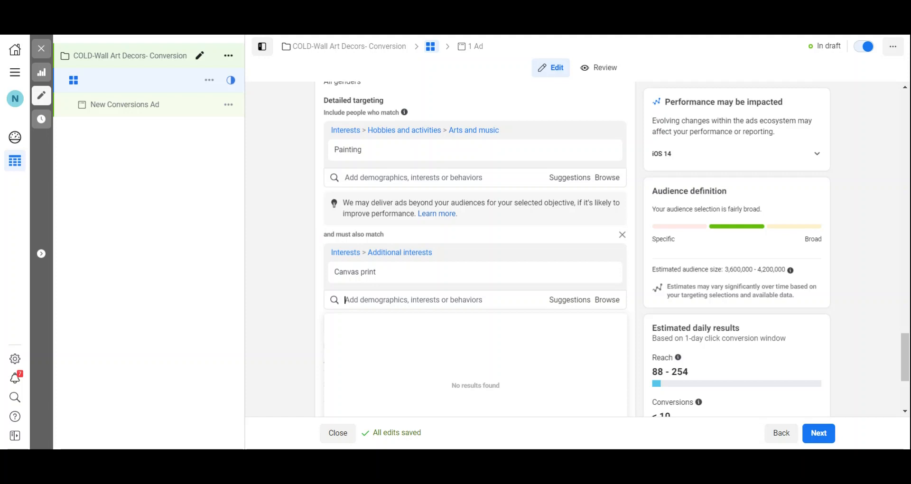
pyautogui.moveTo(342, 156)
pyautogui.moveTo(388, 278)
pyautogui.scroll(-1, 615, 333)
pyautogui.scroll(-2, 615, 333)
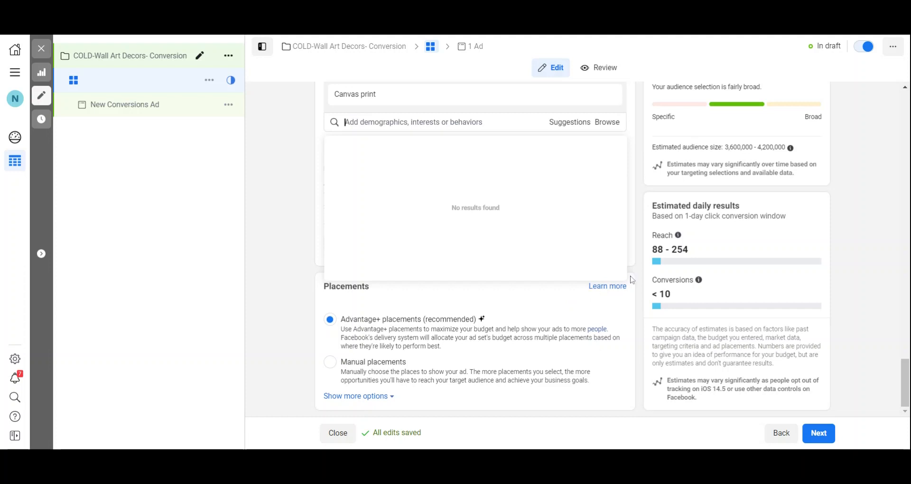
pyautogui.click(637, 253)
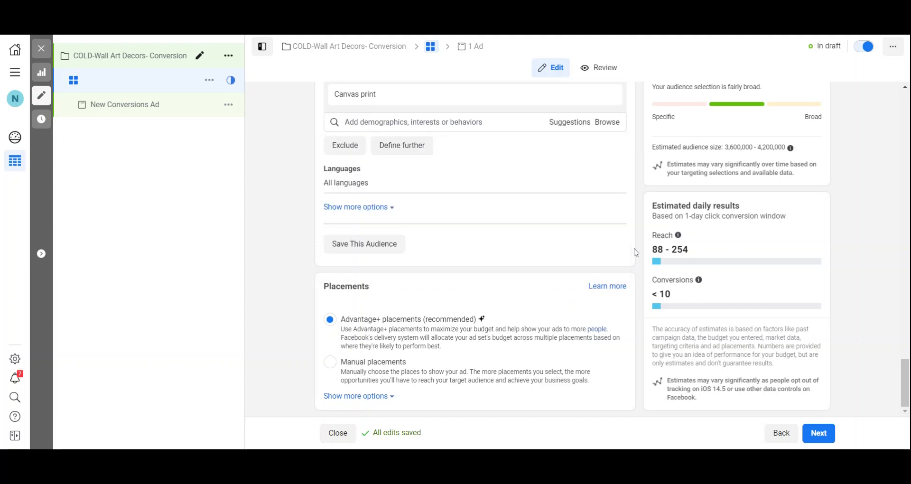
pyautogui.click(372, 207)
# Step: Name the ad set "Painting-canvas Print | 21-60 | M&F | 4.2 M"
pyautogui.scroll(8, 600, 266)
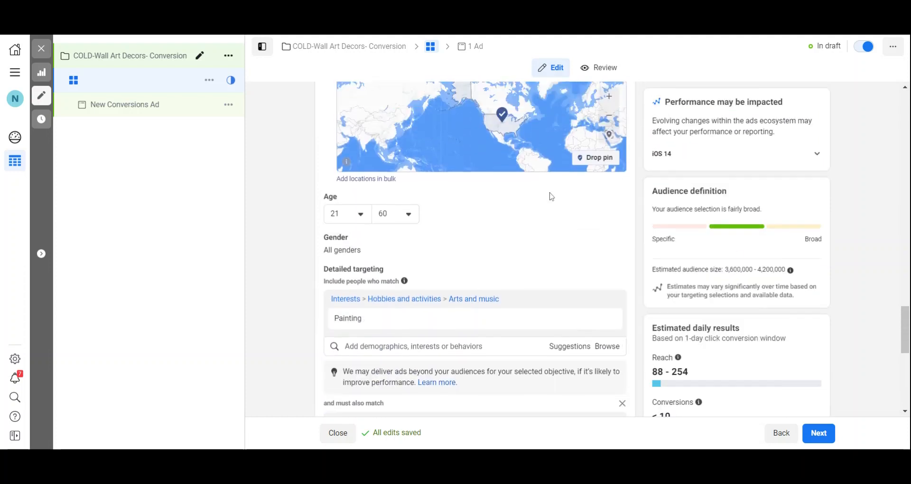
pyautogui.scroll(15, 516, 209)
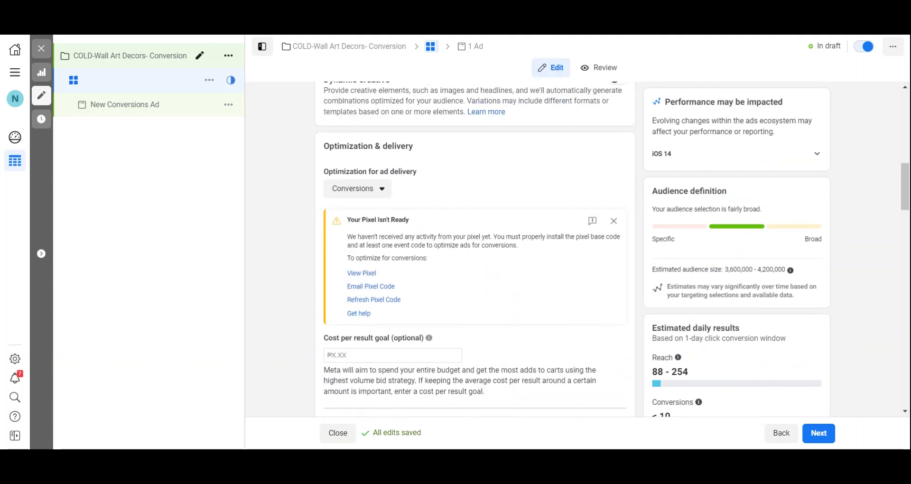
pyautogui.scroll(5, 475, 247)
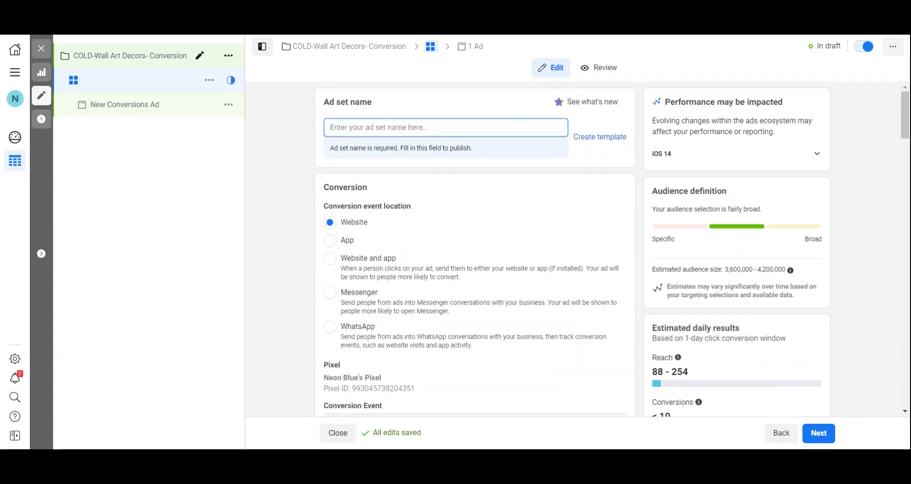
pyautogui.write('Paintin')
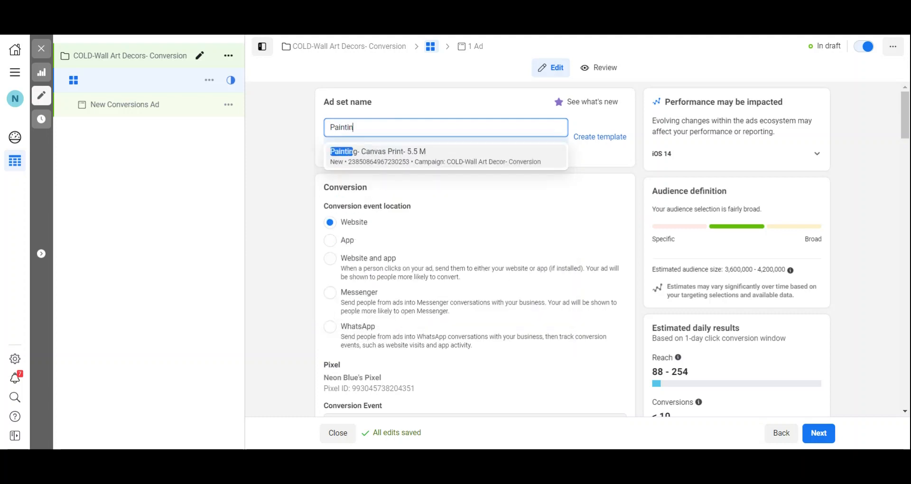
pyautogui.write('g-can')
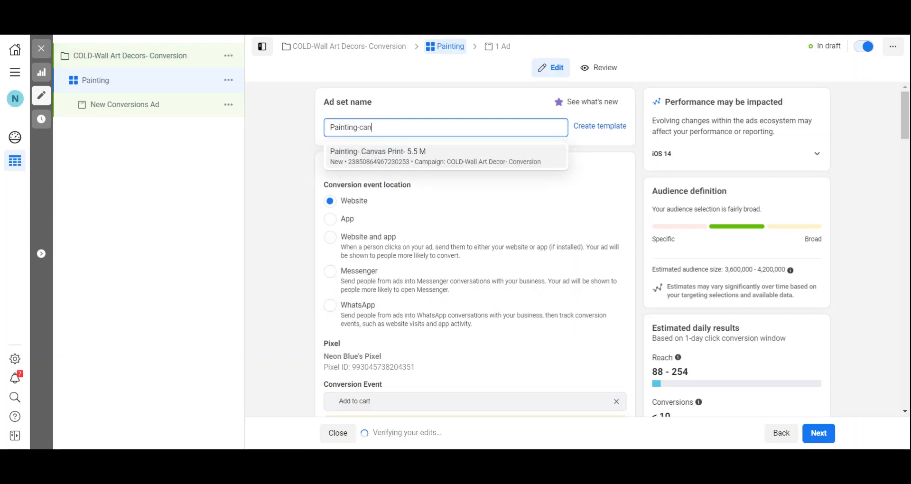
pyautogui.write('vas Print')
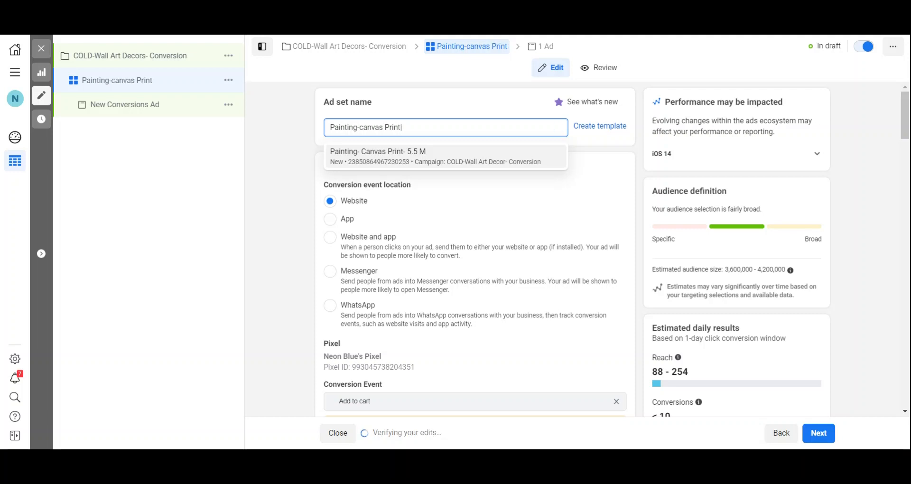
pyautogui.write('- | 21-60 |')
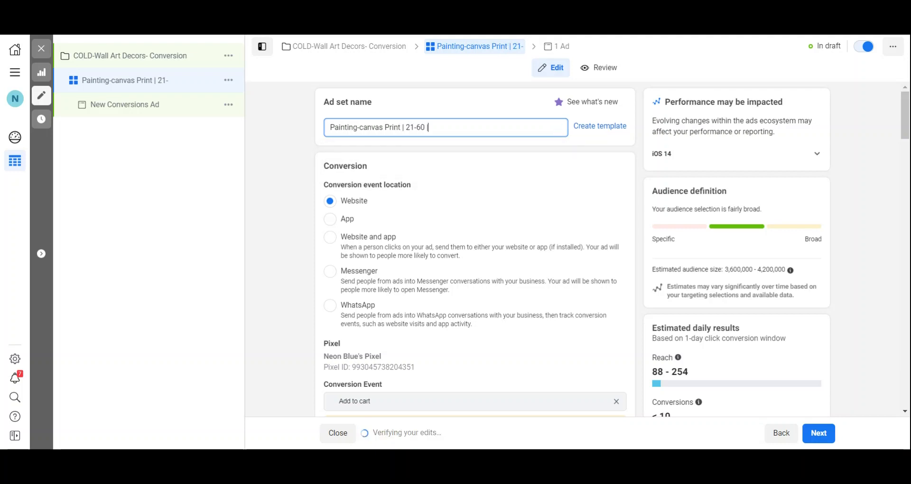
pyautogui.write(' M')
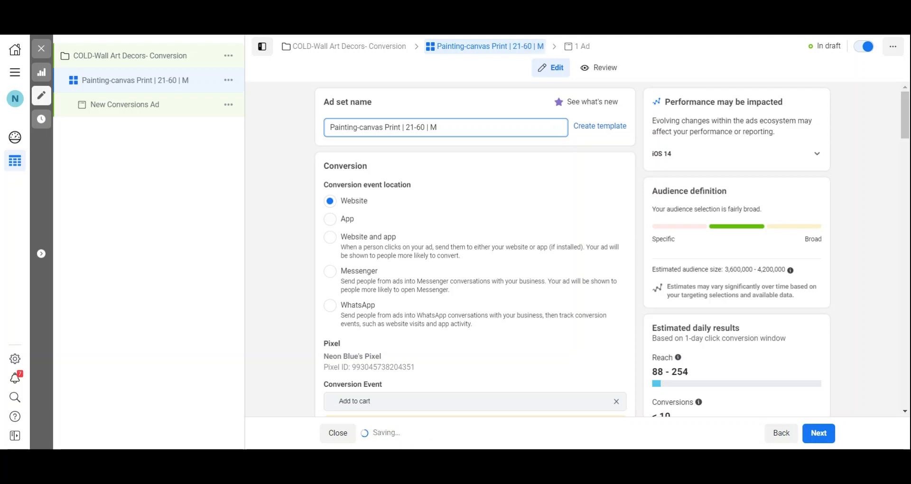
pyautogui.write('&F | 4.2 M')
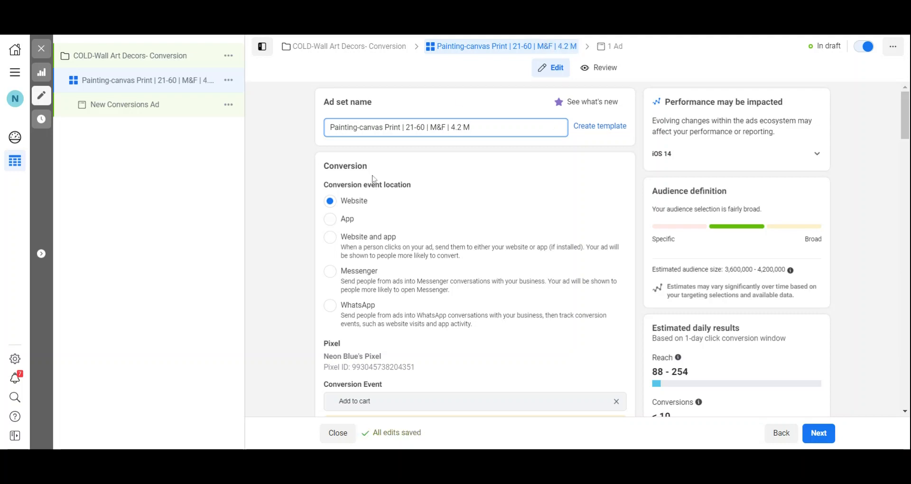
# Step: Switch the ad set's placements from Advantage+ to manual placements
pyautogui.scroll(-4, 391, 166)
pyautogui.scroll(-12, 432, 240)
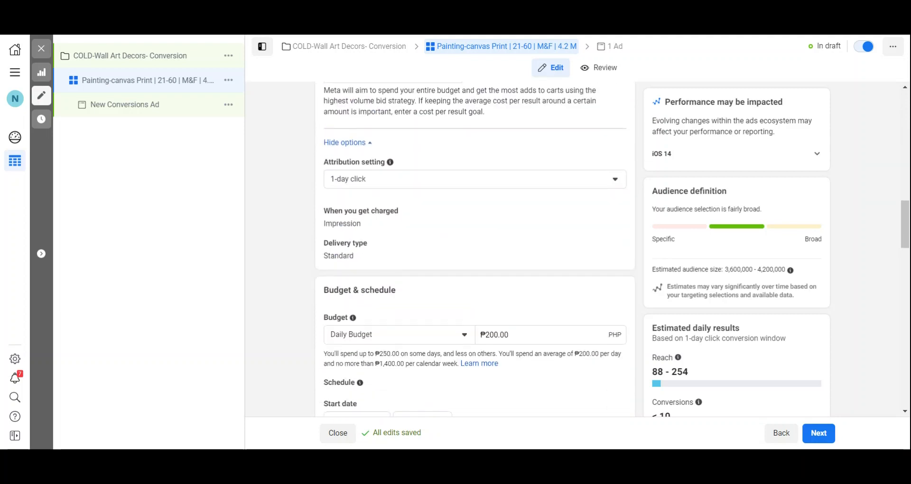
pyautogui.scroll(-10, 432, 240)
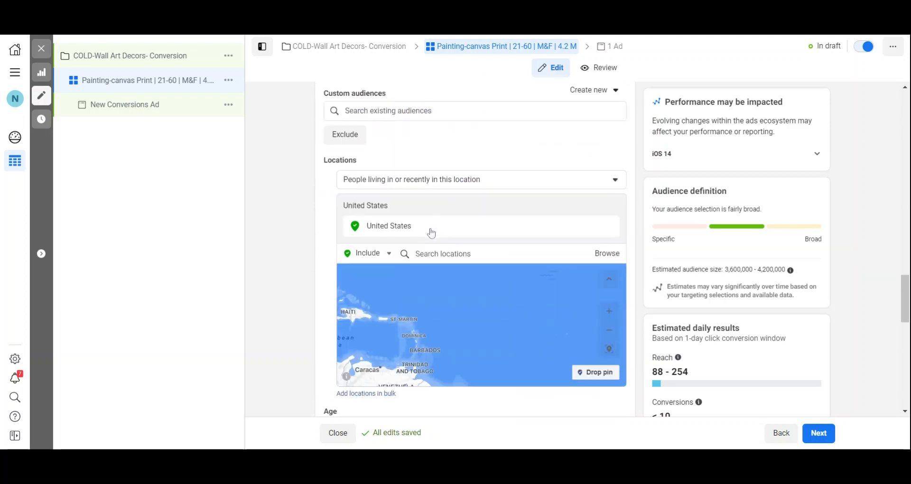
pyautogui.scroll(-13, 397, 296)
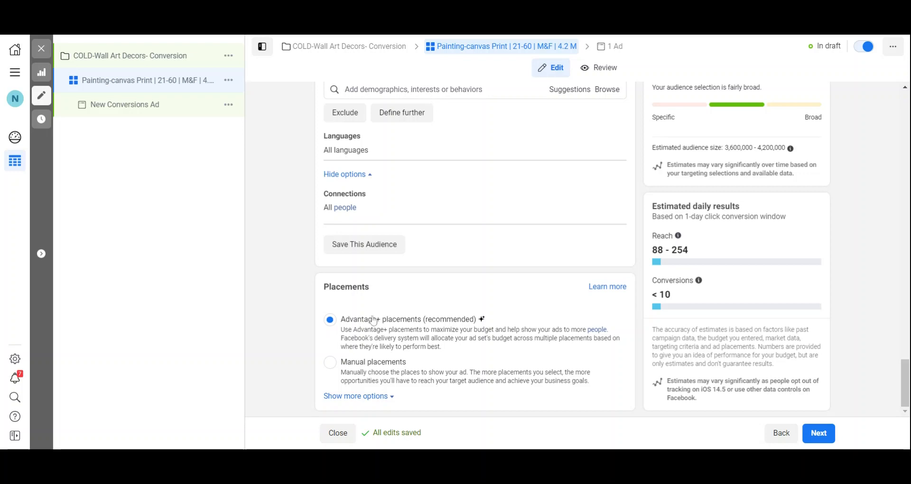
pyautogui.click(365, 375)
# Step: Open the device selection for the manual placements and review its options, leaving all devices selected
pyautogui.scroll(-4, 480, 342)
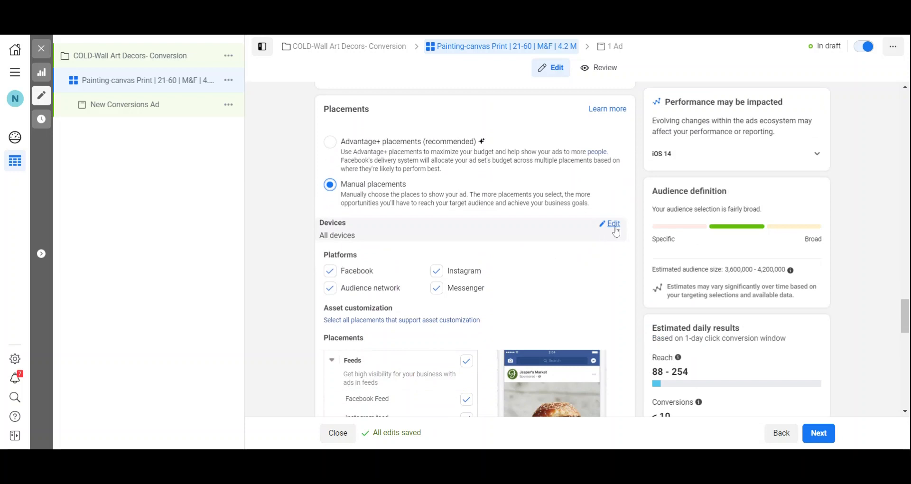
pyautogui.click(615, 224)
pyautogui.click(441, 247)
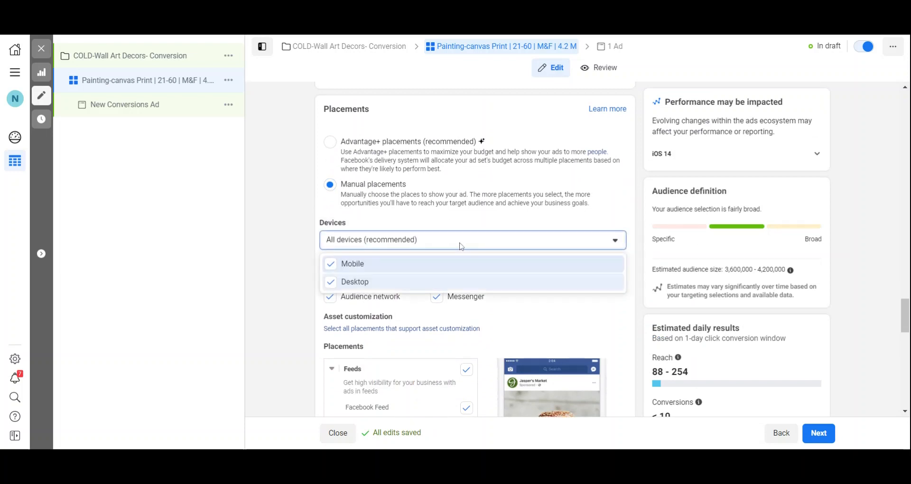
pyautogui.click(461, 246)
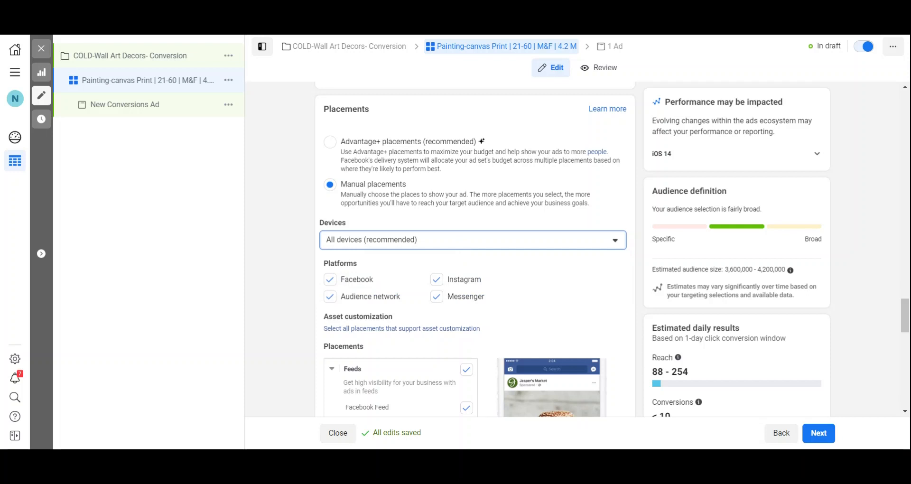
pyautogui.click(460, 245)
pyautogui.click(461, 245)
# Step: Exclude the entire Stories and Reels group from the ad set's manual placements
pyautogui.scroll(-1, 368, 286)
pyautogui.scroll(-4, 408, 280)
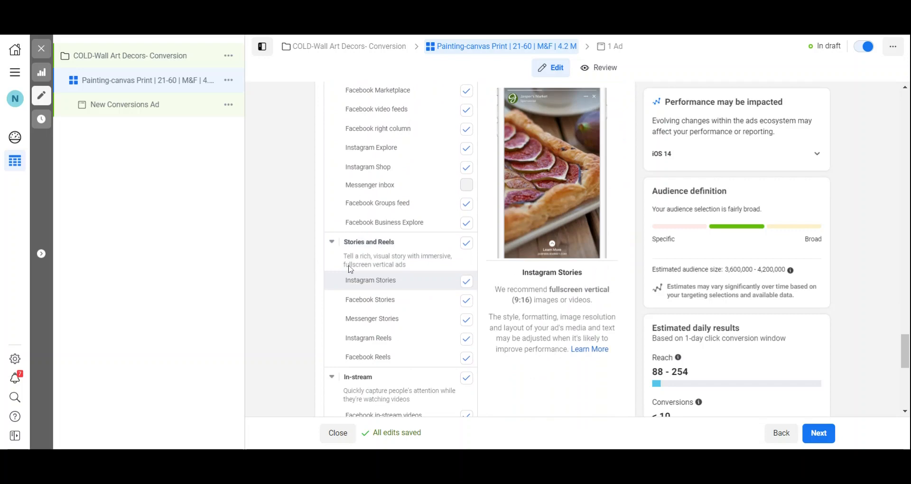
pyautogui.scroll(3, 464, 256)
pyautogui.scroll(-2, 463, 255)
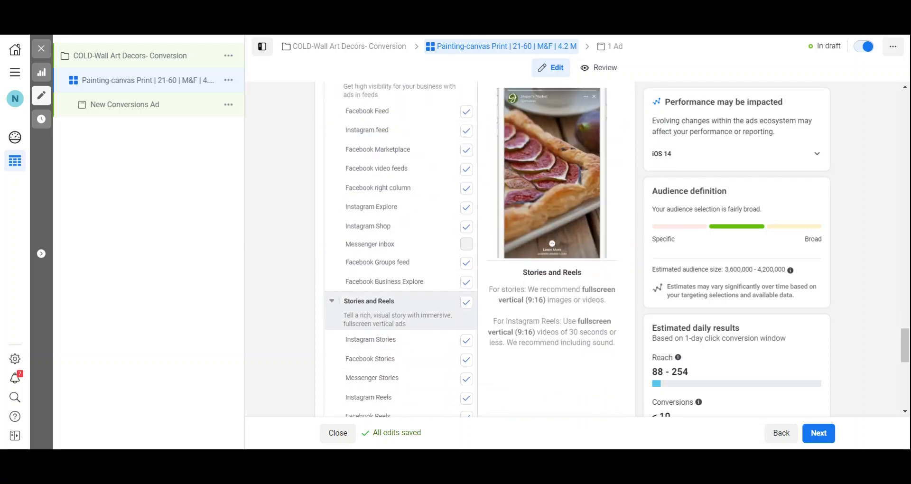
pyautogui.scroll(-3, 455, 324)
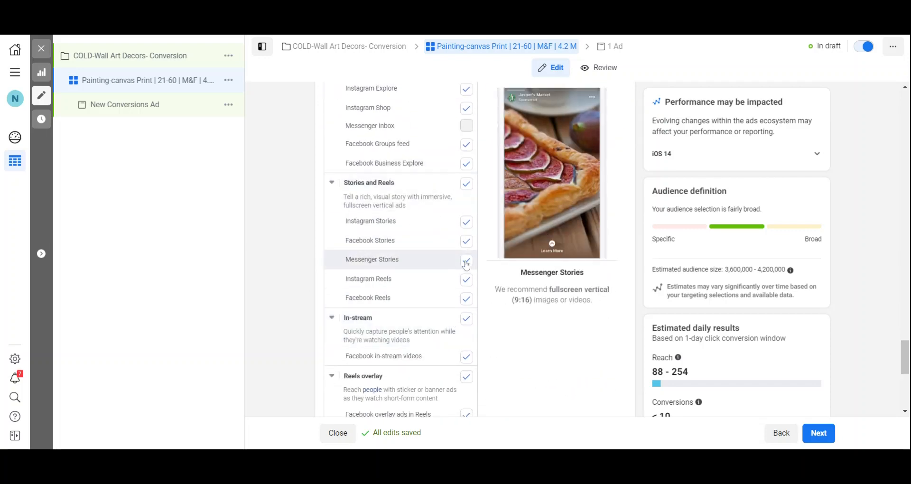
pyautogui.click(467, 185)
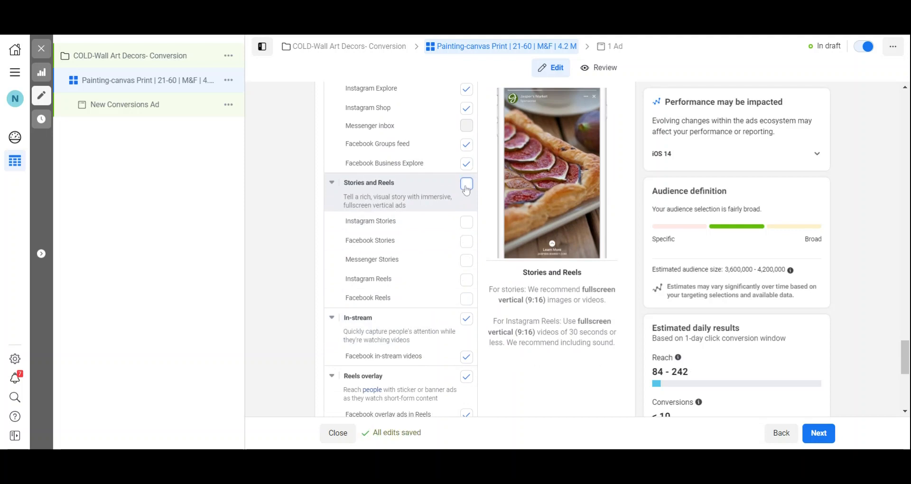
# Step: Capitalize "Canvas" in the ad set name so it reads "Painting-Canvas Print | 21-60 | M&F | 4.2 M"
pyautogui.scroll(-4, 432, 233)
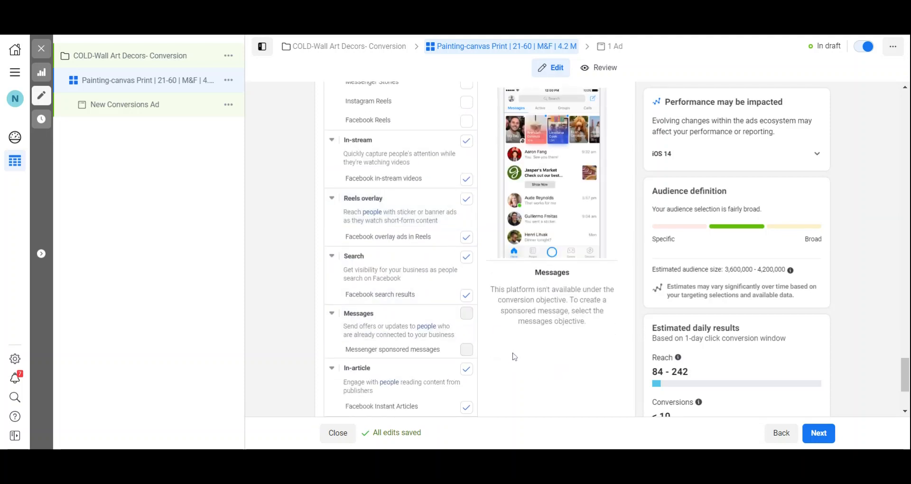
pyautogui.scroll(-3, 512, 359)
pyautogui.scroll(10, 475, 285)
pyautogui.scroll(15, 417, 197)
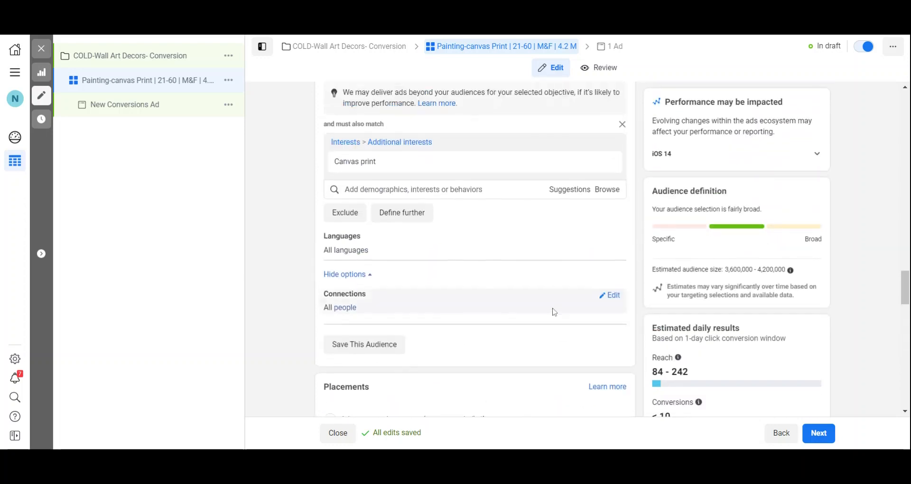
pyautogui.scroll(20, 381, 275)
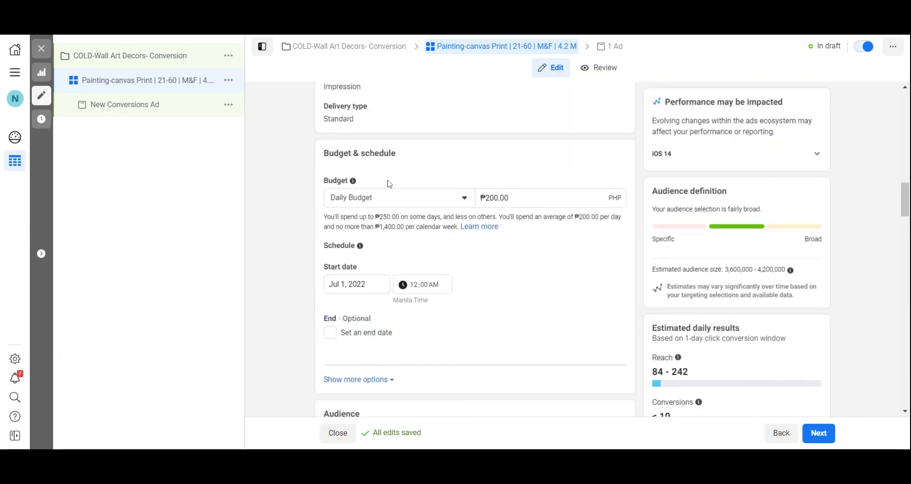
pyautogui.scroll(10, 564, 248)
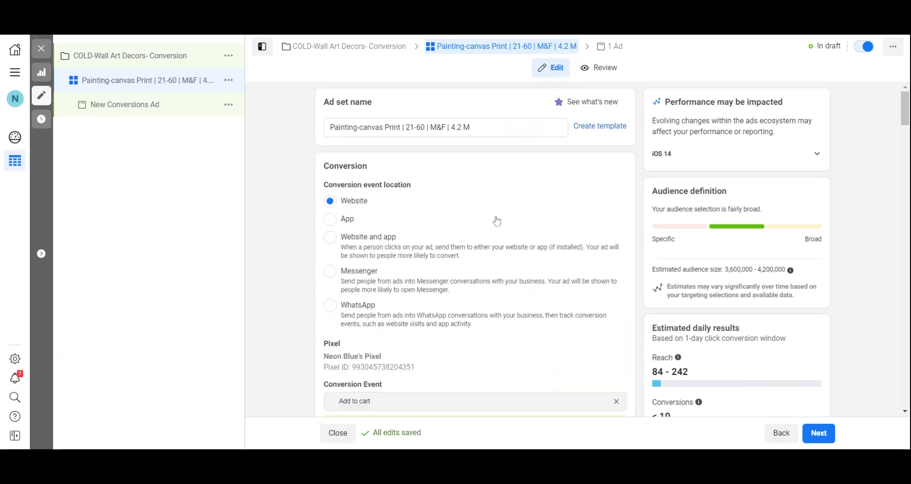
pyautogui.click(363, 127)
pyautogui.press('BackSpace')
pyautogui.write('C')
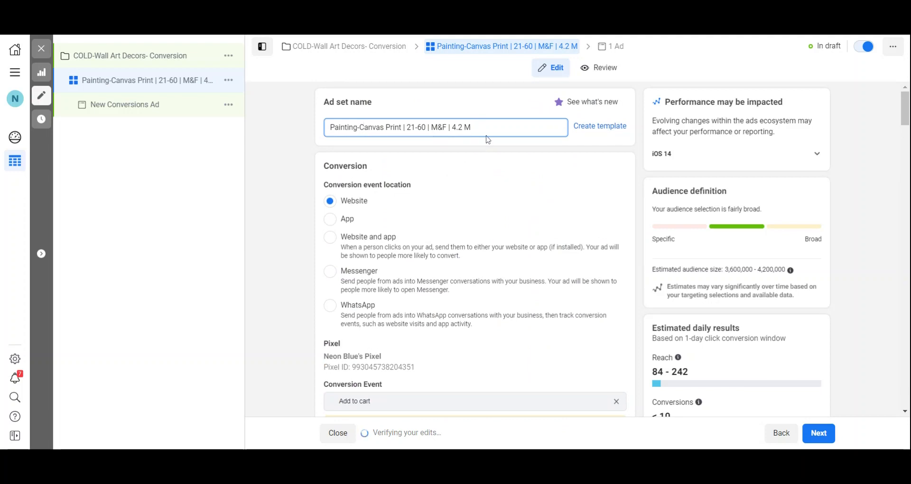
# Step: Continue to the ad level and rename the new conversions ad "Image- Features"
pyautogui.click(824, 437)
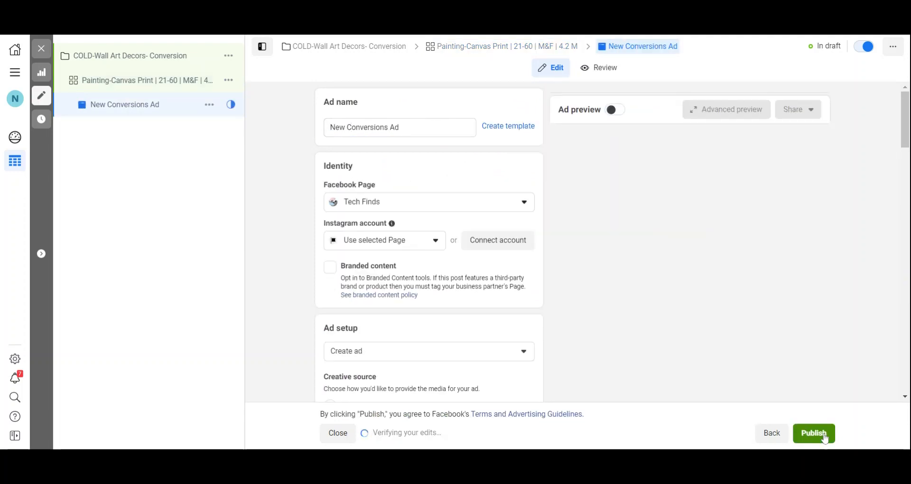
pyautogui.click(403, 127)
pyautogui.press('BackSpace')
pyautogui.press('BackSpace')
pyautogui.press('BackSpace')
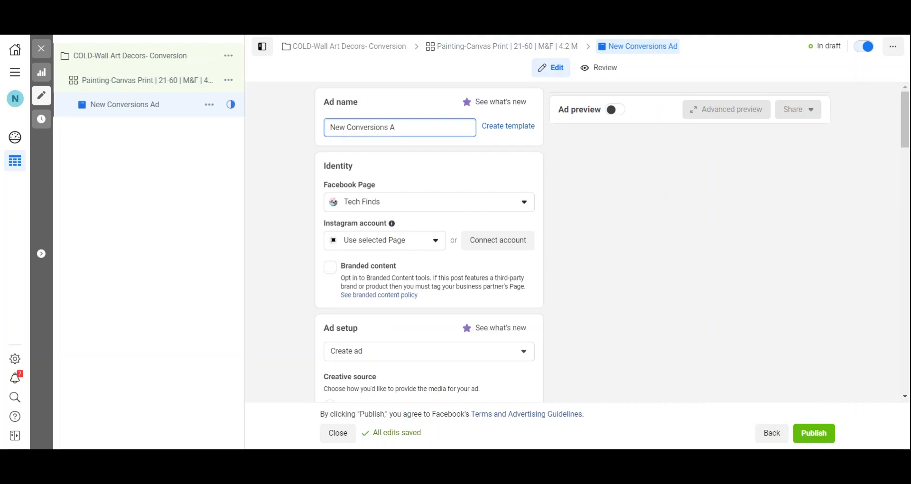
pyautogui.press('BackSpace')
pyautogui.press('BackSpace')
pyautogui.press('BackSpace')
pyautogui.press('BackSpace')
pyautogui.press('BackSpace')
pyautogui.press('BackSpace')
pyautogui.press('BackSpace')
pyautogui.press('BackSpace')
pyautogui.press('BackSpace')
pyautogui.press('BackSpace')
pyautogui.press('BackSpace')
pyautogui.press('BackSpace')
pyautogui.press('BackSpace')
pyautogui.press('BackSpace')
pyautogui.press('BackSpace')
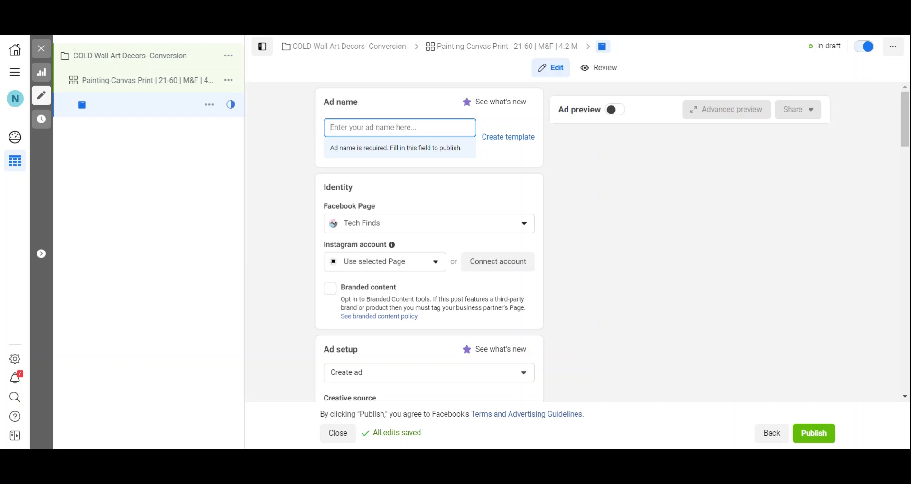
pyautogui.write('Image-')
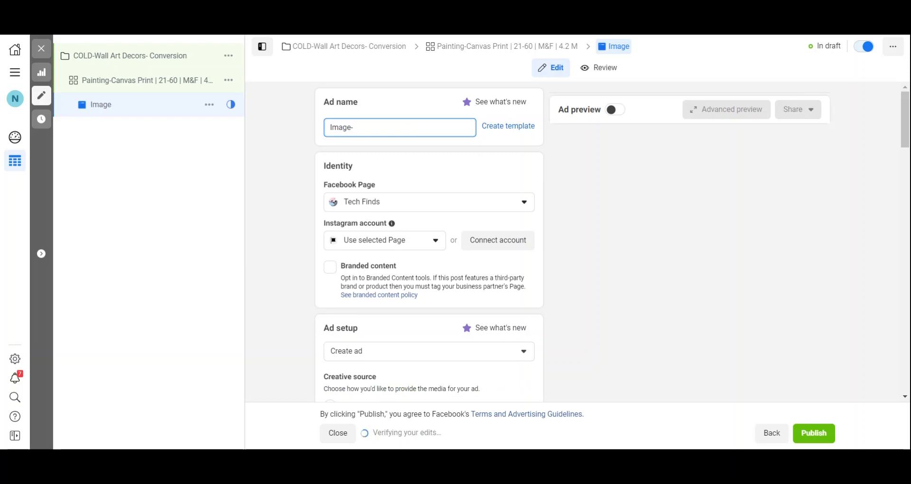
pyautogui.write(' Be')
pyautogui.press('BackSpace')
pyautogui.press('BackSpace')
pyautogui.press('BackSpace')
pyautogui.write('Features')
# Step: Review the ad setup choices and keep Create ad as the setup type
pyautogui.scroll(-1, 407, 164)
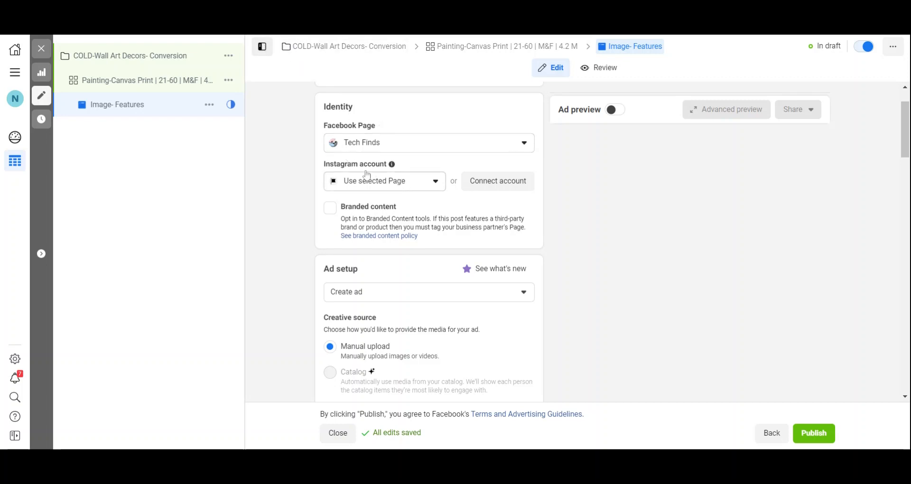
pyautogui.scroll(-3, 393, 190)
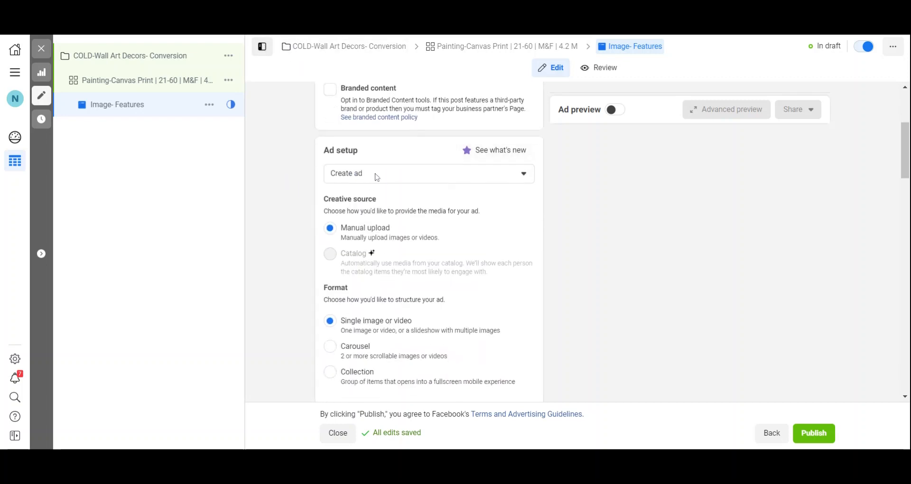
pyautogui.click(380, 177)
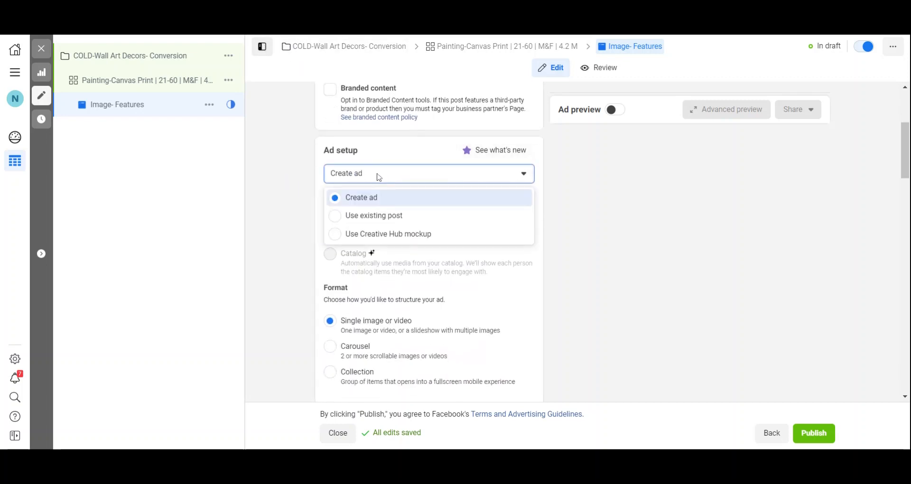
pyautogui.click(393, 198)
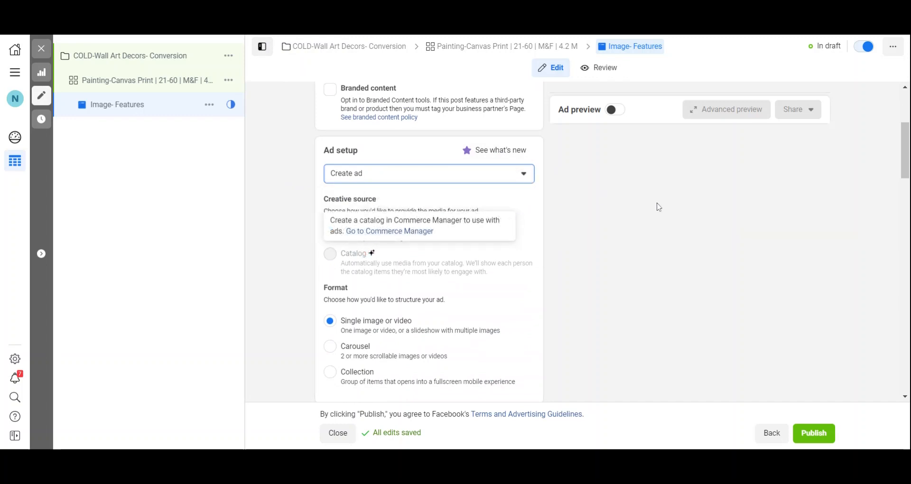
# Step: Add the blue tree canvas image above the white chair as the ad's media, keeping the original crops and allowing enhancements
pyautogui.scroll(-2, 650, 240)
pyautogui.scroll(-1, 650, 240)
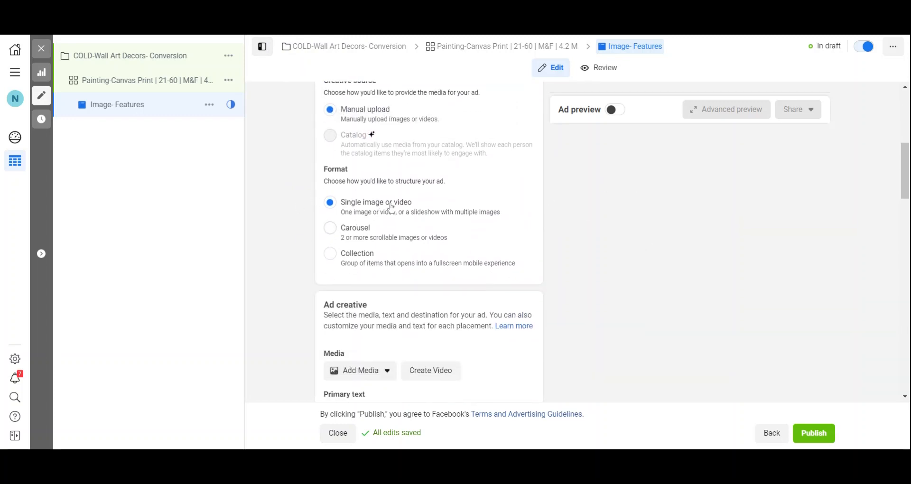
pyautogui.scroll(-1, 447, 219)
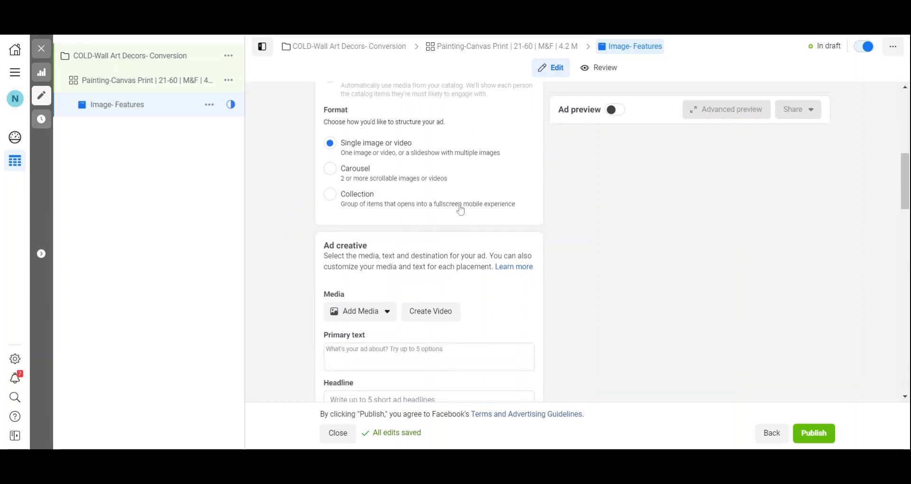
pyautogui.click(378, 318)
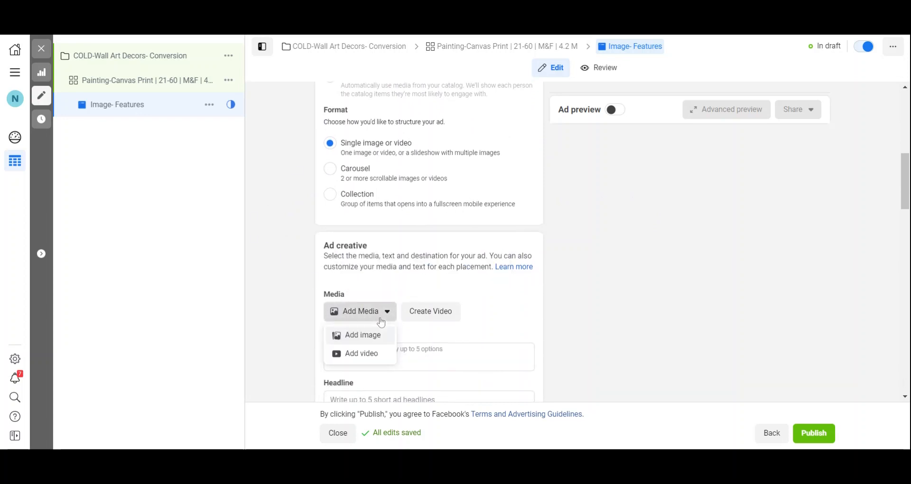
pyautogui.click(381, 340)
pyautogui.click(290, 164)
pyautogui.click(743, 398)
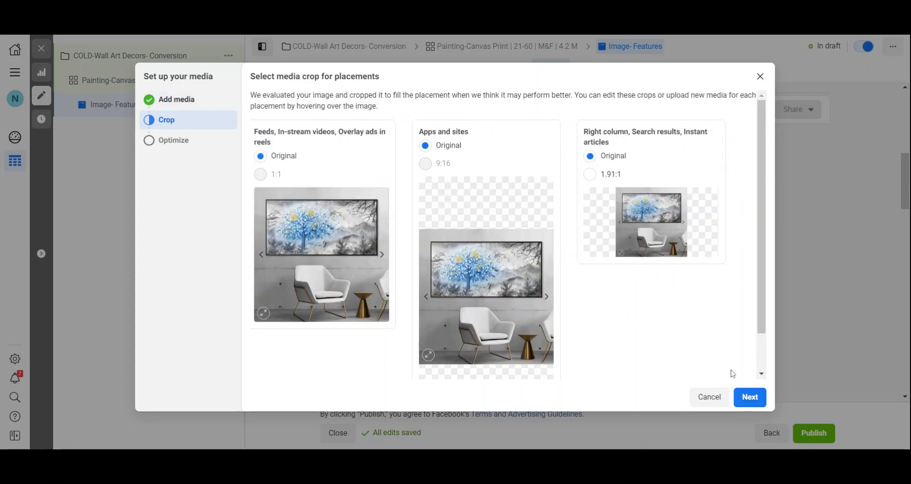
pyautogui.click(743, 397)
pyautogui.click(748, 398)
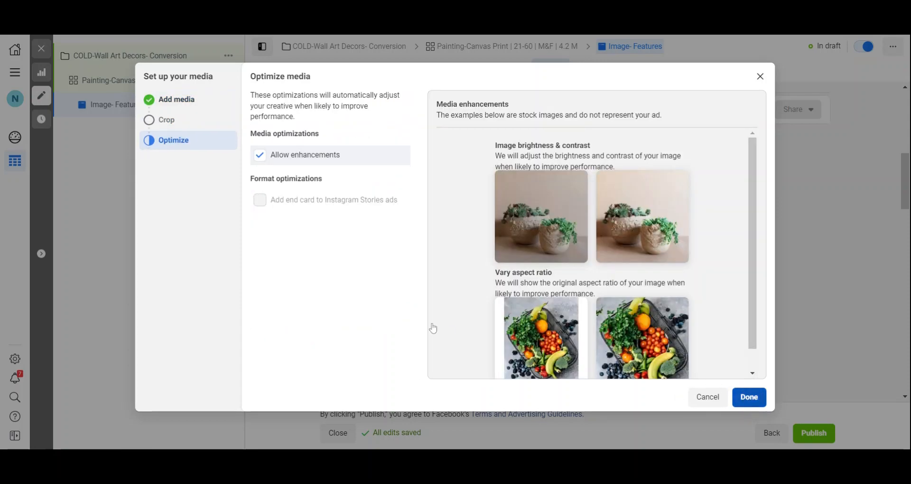
# Step: Fill in the ad's primary text with the canvas print copy beginning "This canvas print is a great way to decorate your home."
pyautogui.scroll(-4, 478, 304)
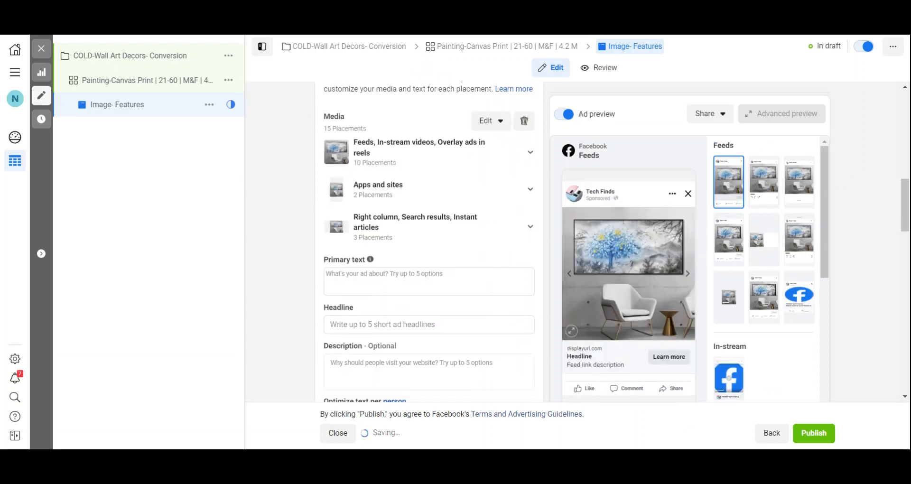
pyautogui.scroll(-3, 412, 199)
pyautogui.click(412, 163)
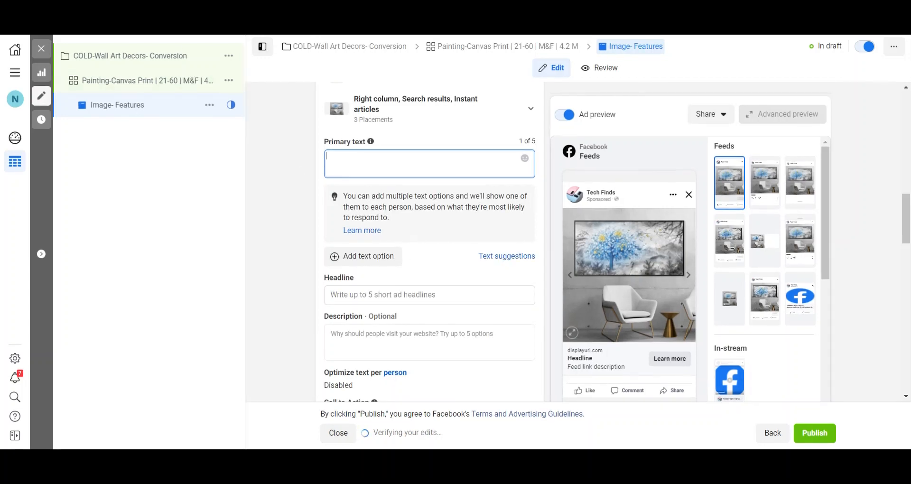
pyautogui.write("This canvas print is a great way to decorate your home. Our canvas prints are high quality, easy to hang, and guaranteed to last for years. They're also more cost-effective than purchasing a piece of art or painting of a similar size—so you can get the style you want without breaking the bank!  Our canvas prints are classic and timeless, making them a natural fit with all decor styles and winning them a spot as one of the most popular photo gift ideas.  Whether for yourself or a loved one, our canvas prints make excellent gifts that will bring joy and happiness to every corner of your home.")
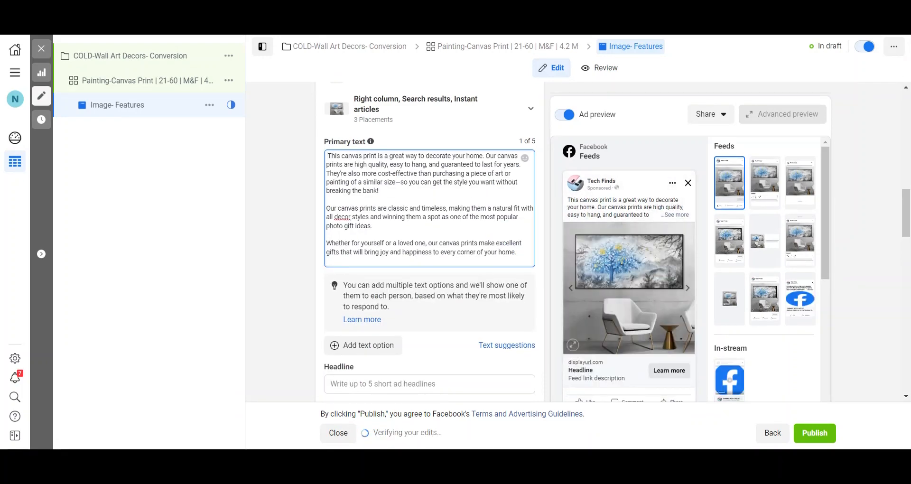
# Step: Set the ad's headline to "High Quality Premium Canvas"
pyautogui.scroll(-2, 429, 252)
pyautogui.scroll(2, 429, 252)
pyautogui.scroll(-2, 429, 252)
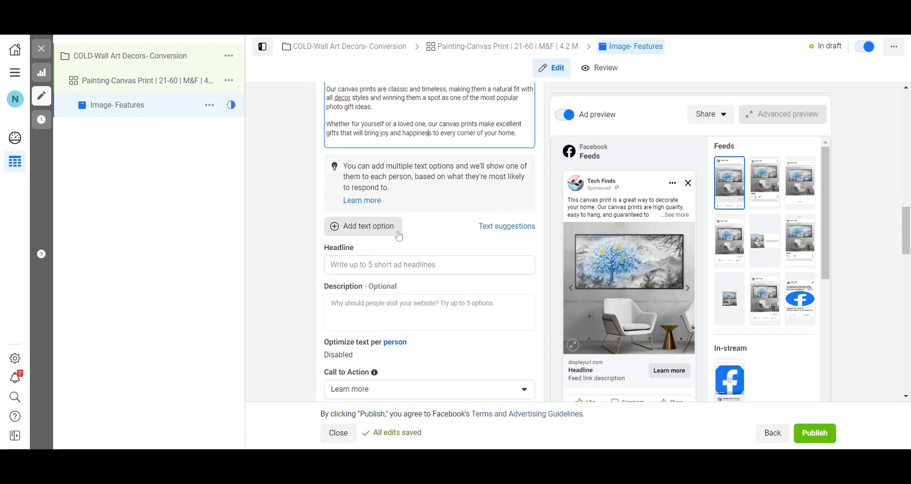
pyautogui.click(370, 264)
pyautogui.write('Premiu')
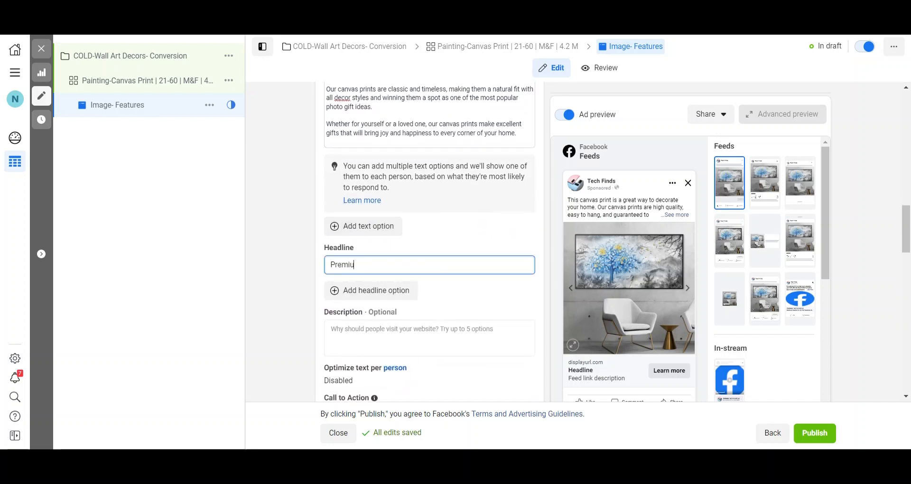
pyautogui.write('m Hig')
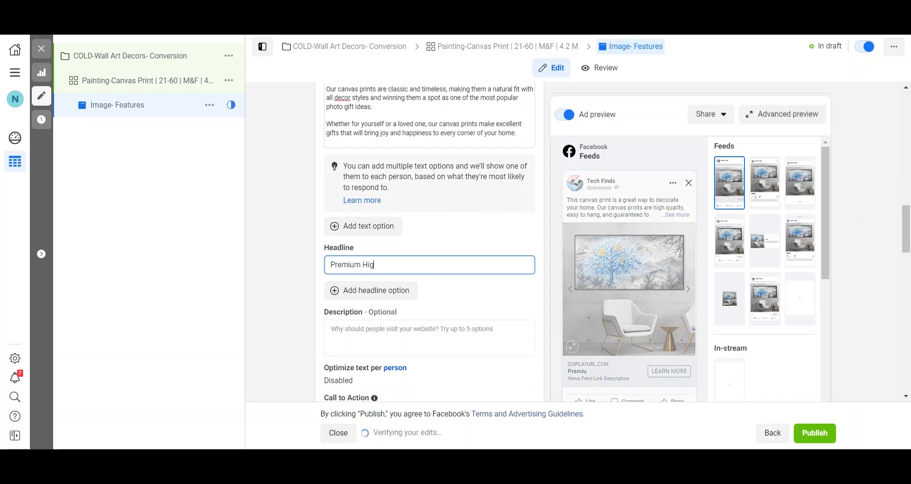
pyautogui.press('BackSpace')
pyautogui.press('BackSpace')
pyautogui.press('BackSpace')
pyautogui.press('BackSpace')
pyautogui.press('BackSpace')
pyautogui.press('BackSpace')
pyautogui.press('BackSpace')
pyautogui.press('BackSpace')
pyautogui.press('BackSpace')
pyautogui.press('BackSpace')
pyautogui.write('High ')
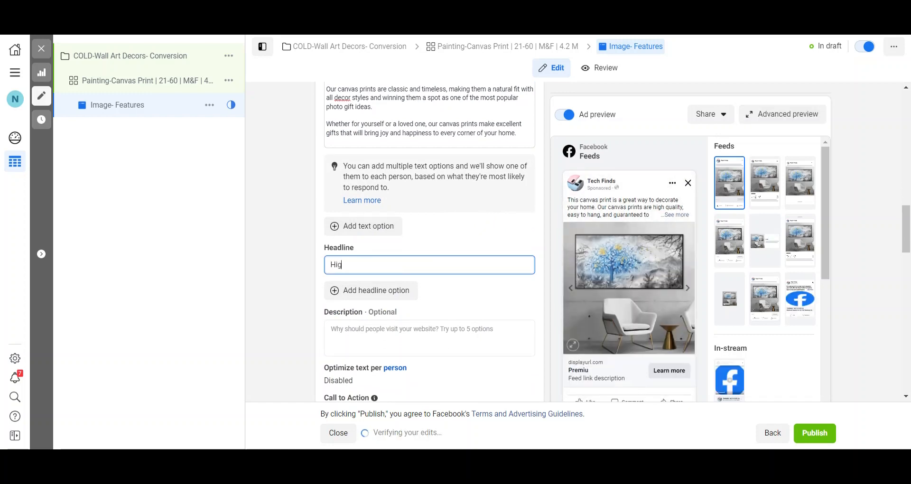
pyautogui.write('Qualit')
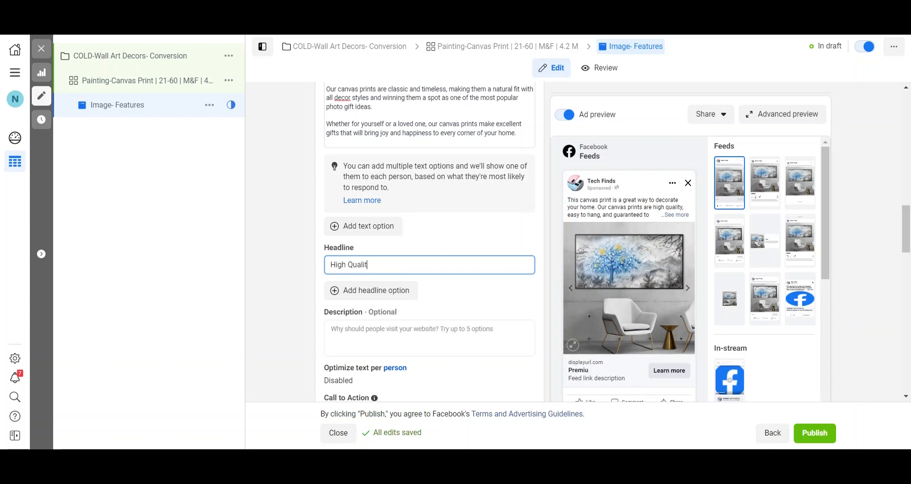
pyautogui.write('y Premium canvas')
pyautogui.click(408, 265)
pyautogui.press('BackSpace')
pyautogui.write('C')
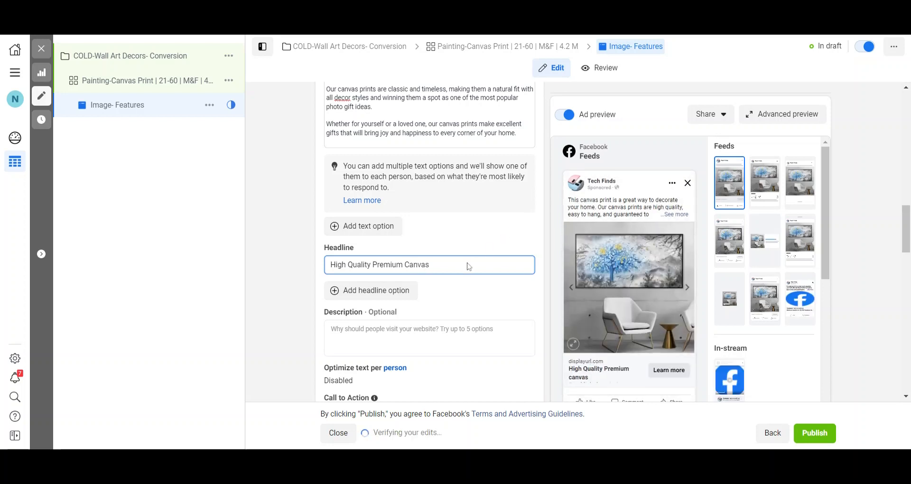
pyautogui.scroll(-1, 429, 309)
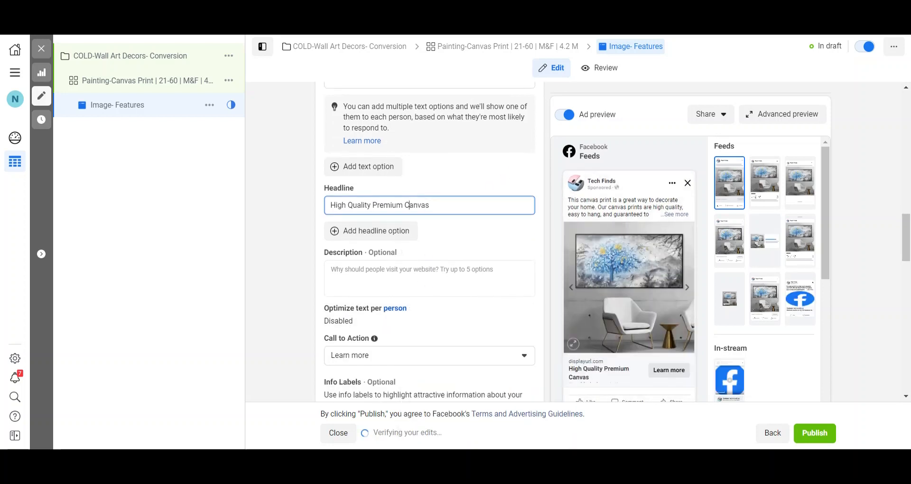
pyautogui.click(417, 278)
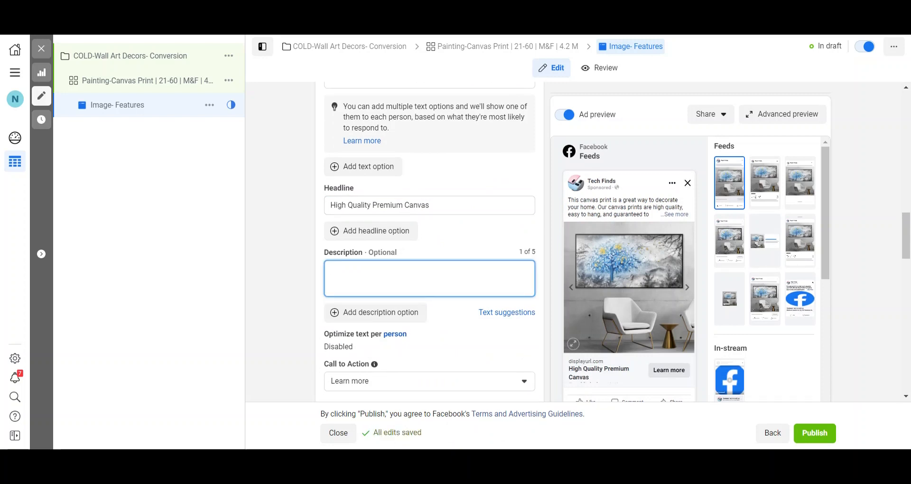
pyautogui.click(458, 245)
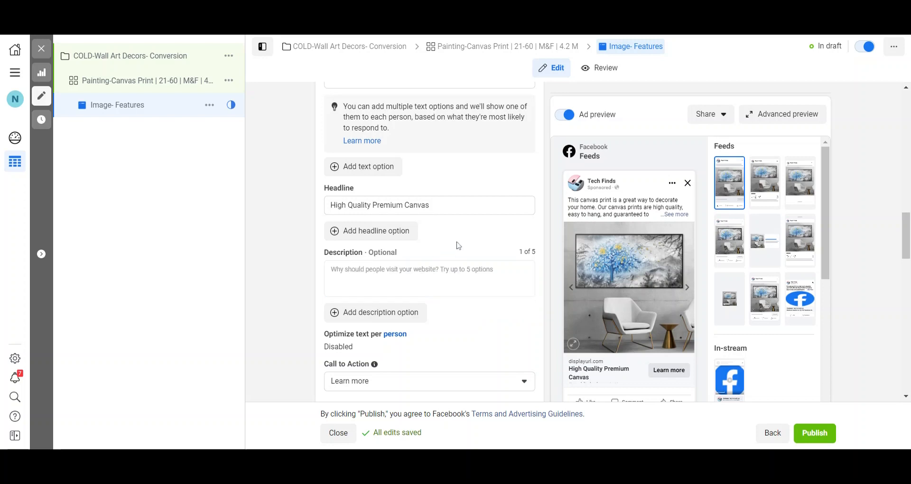
# Step: Change the ad's call to action to Shop now, leaving the optional description empty
pyautogui.scroll(-3, 475, 243)
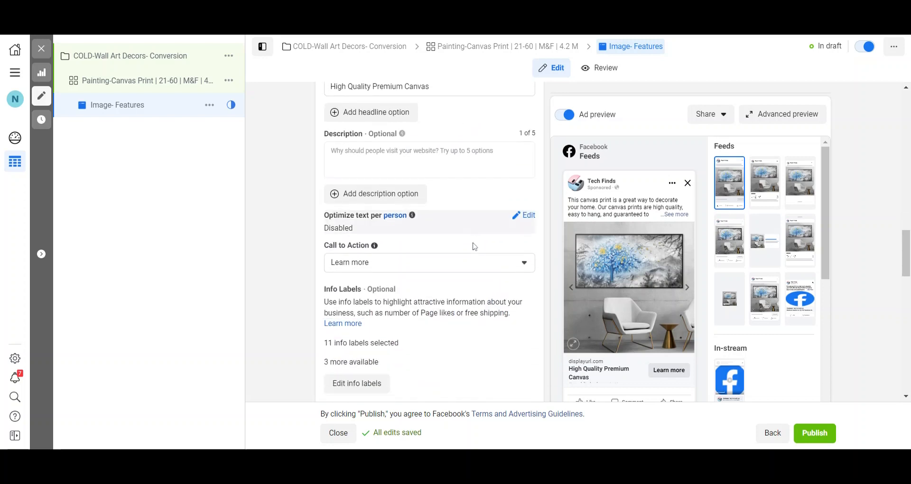
pyautogui.click(373, 270)
pyautogui.scroll(-1, 403, 375)
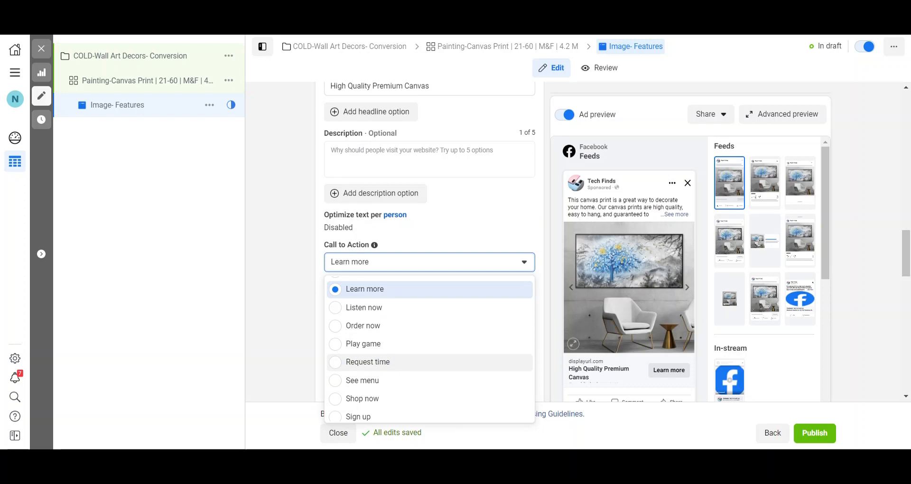
pyautogui.click(363, 400)
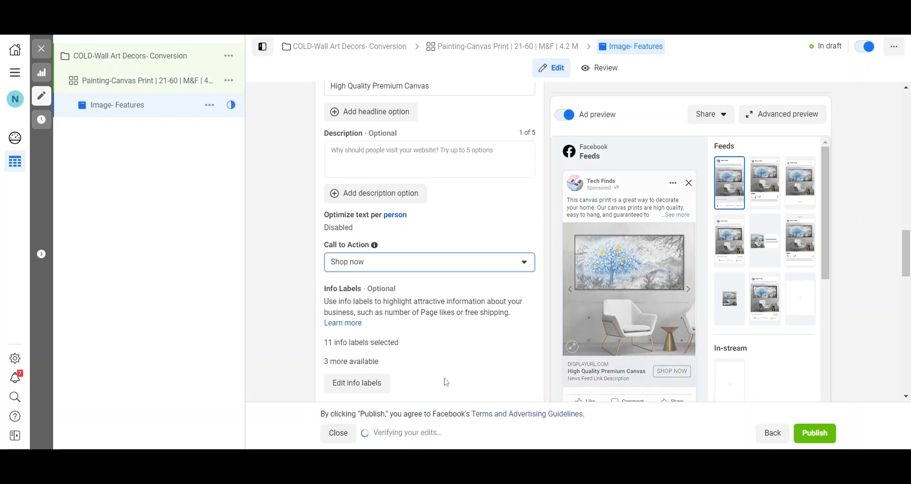
# Step: Review the ad's creative, languages and tracking sections for remaining settings
pyautogui.scroll(1, 420, 261)
pyautogui.scroll(5, 420, 261)
pyautogui.scroll(2, 415, 262)
pyautogui.scroll(-7, 415, 260)
pyautogui.scroll(-14, 406, 279)
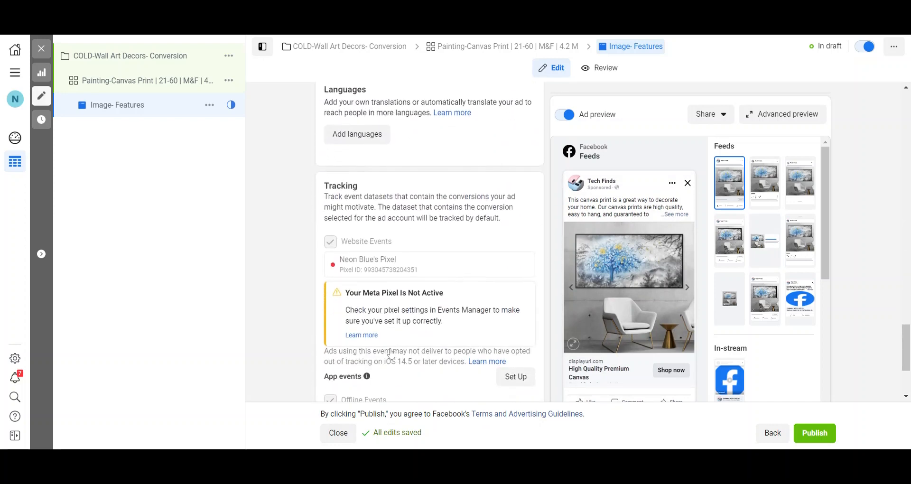
pyautogui.scroll(-1, 391, 355)
pyautogui.scroll(6, 397, 320)
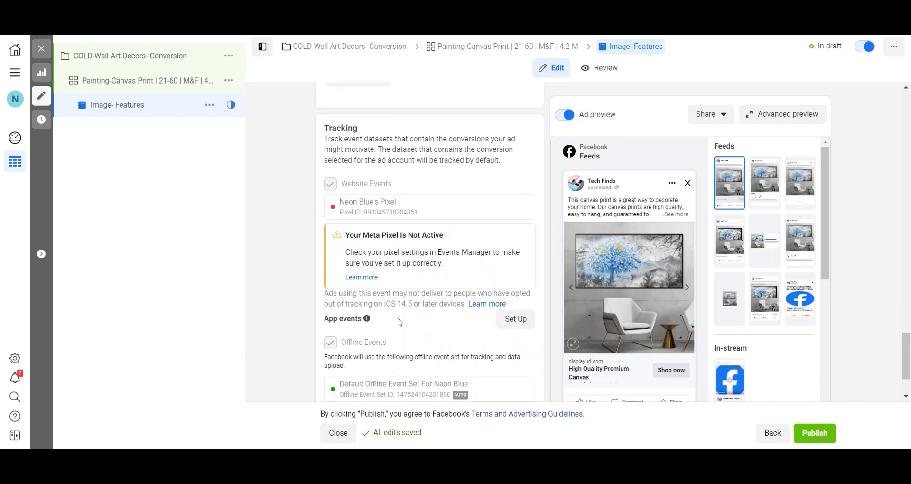
# Step: Set the ad destination's website URL to artandstock.com, leaving the optional display link empty
pyautogui.scroll(1, 384, 230)
pyautogui.click(390, 185)
pyautogui.write('stockand')
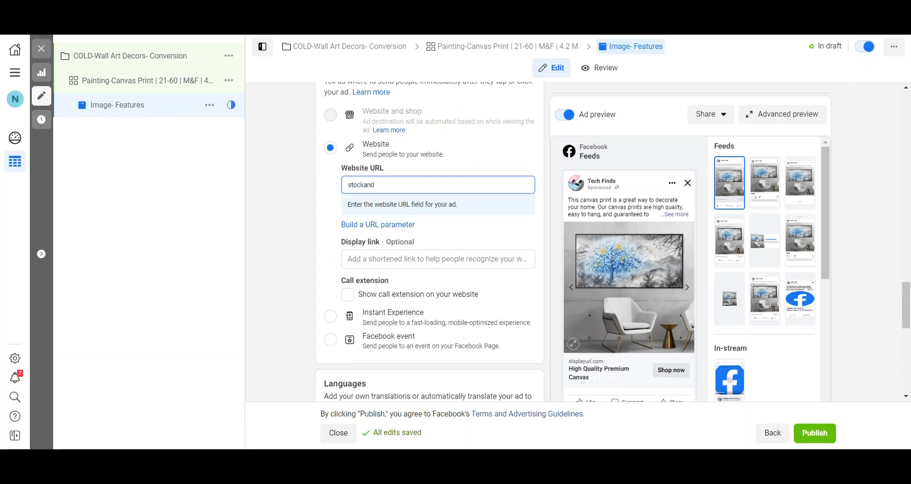
pyautogui.press('BackSpace')
pyautogui.press('BackSpace')
pyautogui.press('BackSpace')
pyautogui.press('BackSpace')
pyautogui.press('BackSpace')
pyautogui.press('BackSpace')
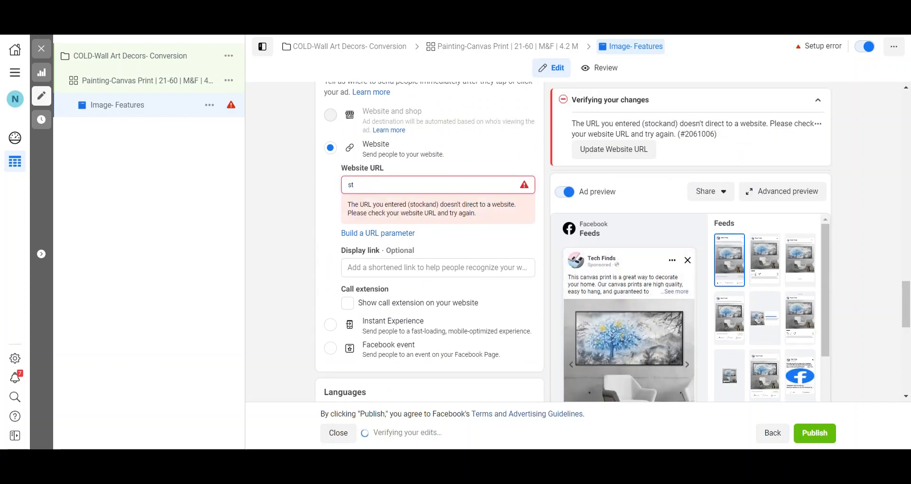
pyautogui.write('artandstock')
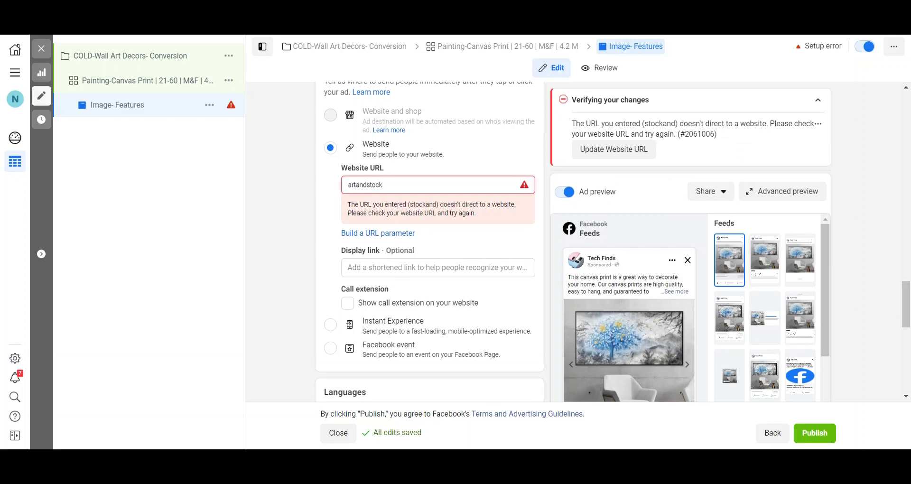
pyautogui.write('.com')
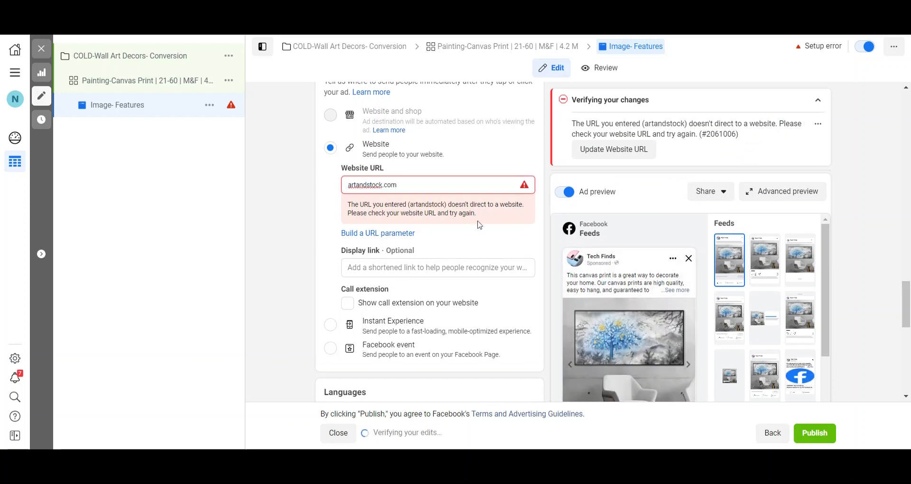
pyautogui.click(522, 237)
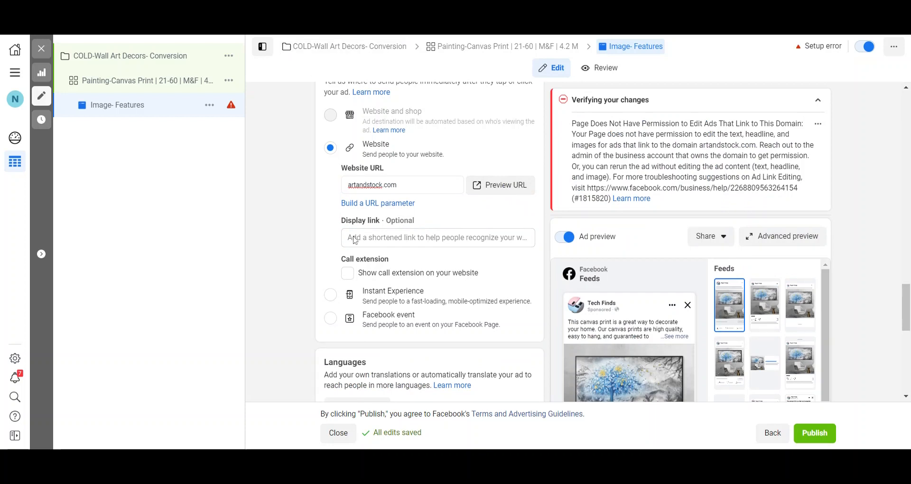
# Step: Review the ad's destination, languages and tracking sections, including the explanation of app events
pyautogui.scroll(-4, 487, 274)
pyautogui.scroll(-3, 741, 324)
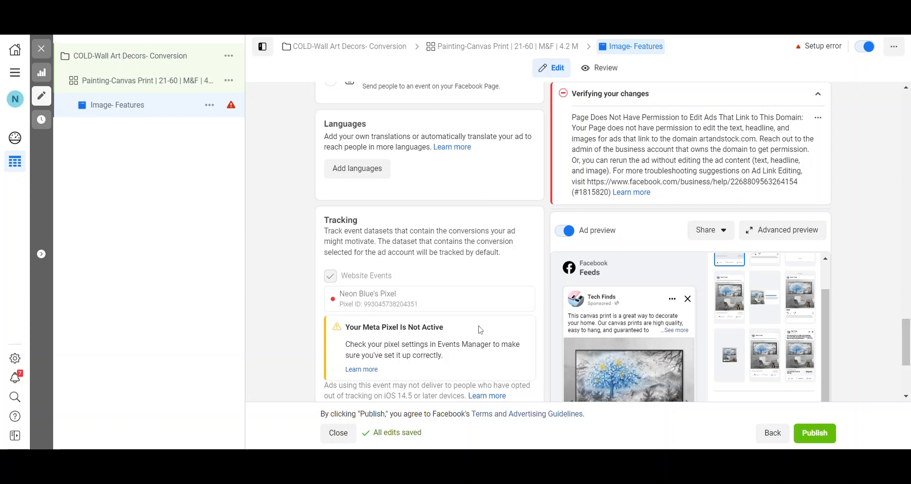
pyautogui.scroll(4, 536, 268)
pyautogui.scroll(3, 549, 257)
pyautogui.scroll(-5, 549, 257)
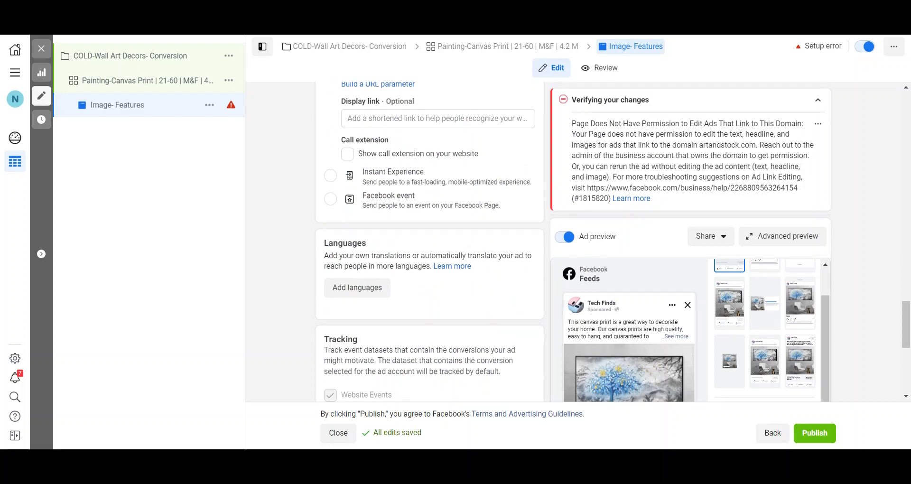
pyautogui.scroll(-4, 487, 298)
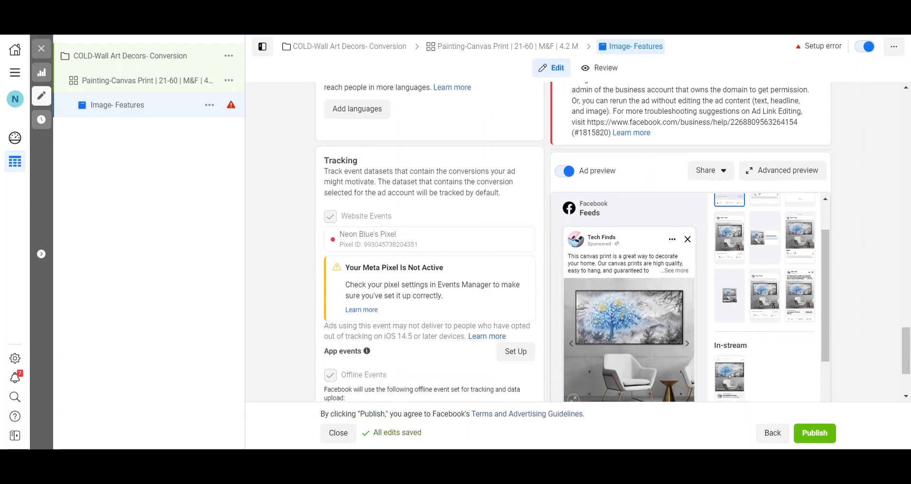
pyautogui.moveTo(367, 351)
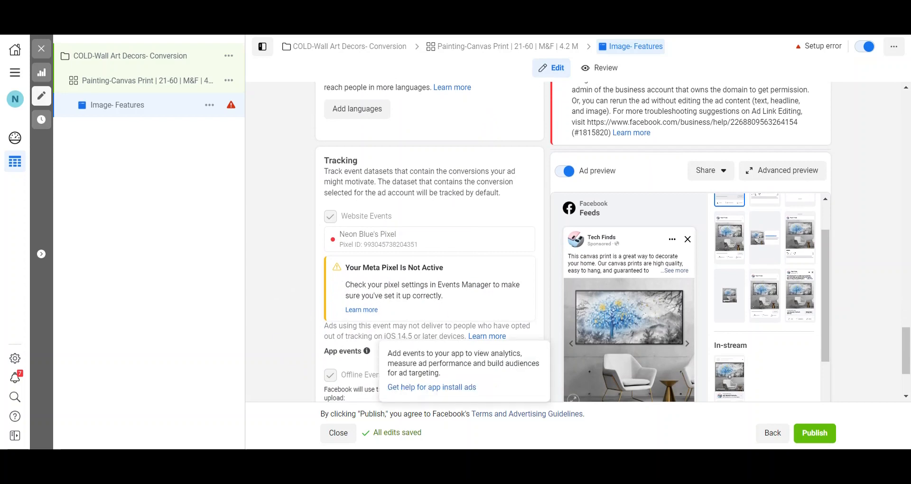
# Step: Review the ad's setup, creative source, format, text options and destination settings
pyautogui.scroll(10, 446, 256)
pyautogui.scroll(6, 459, 270)
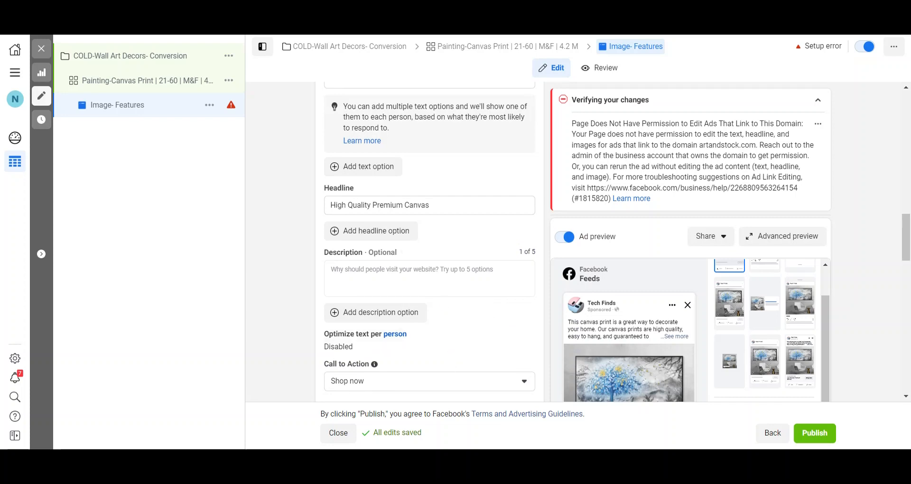
pyautogui.scroll(12, 340, 157)
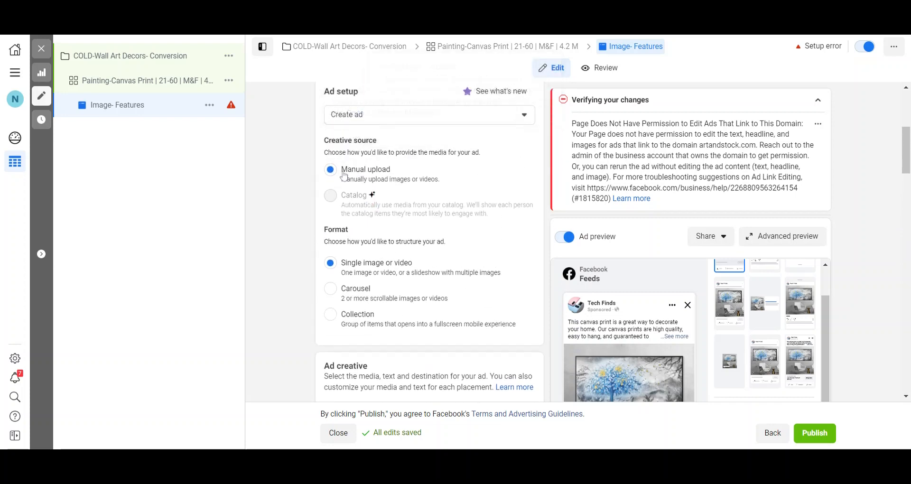
pyautogui.scroll(4, 340, 157)
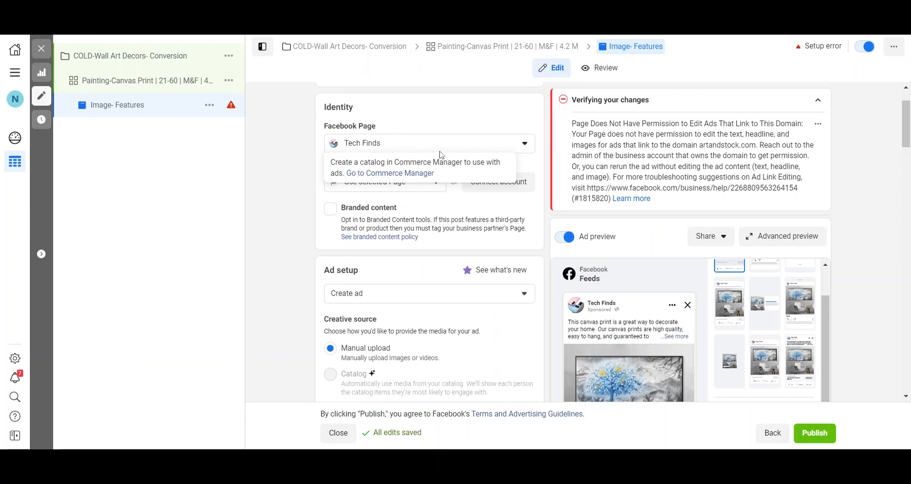
pyautogui.scroll(-15, 454, 321)
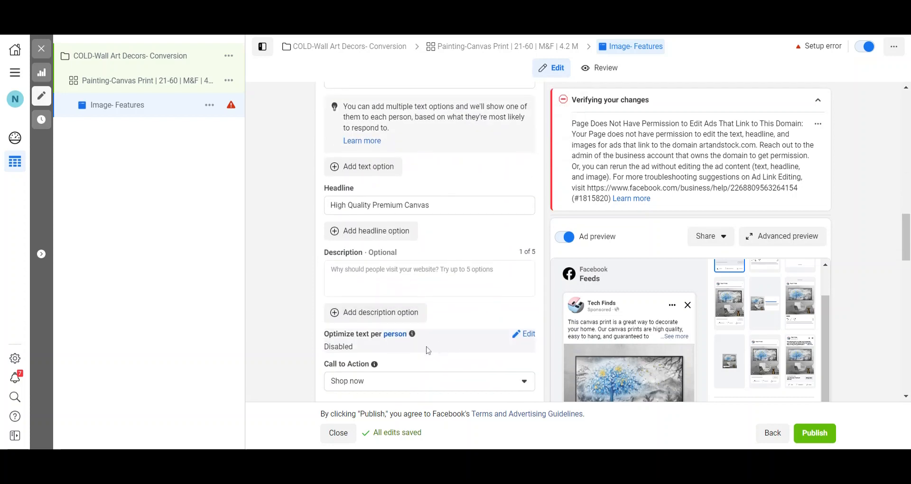
pyautogui.scroll(-5, 436, 345)
pyautogui.scroll(-4, 365, 344)
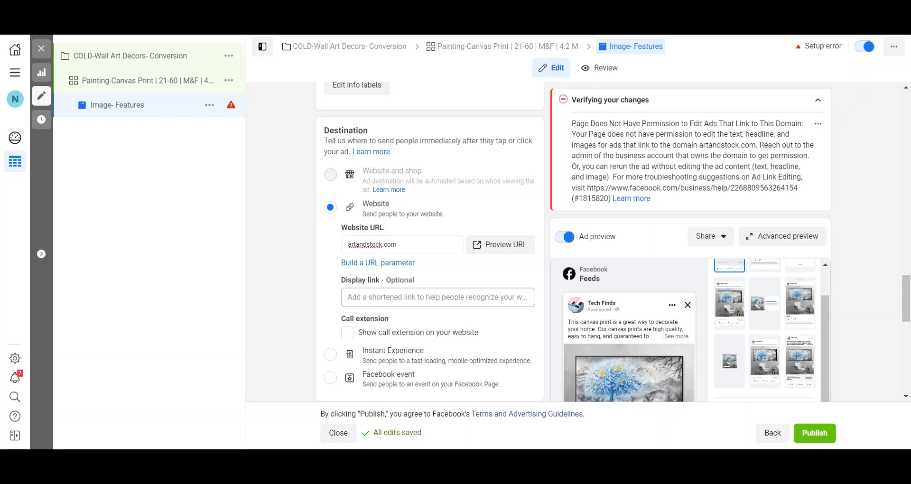
# Step: Check the ad's name and identity section and the available Facebook Pages, keeping Tech Finds selected
pyautogui.scroll(5, 382, 205)
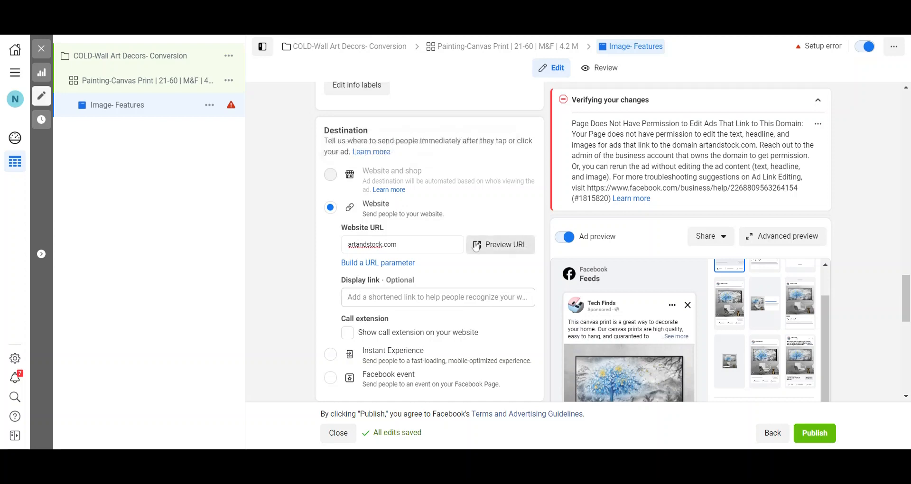
pyautogui.scroll(10, 382, 205)
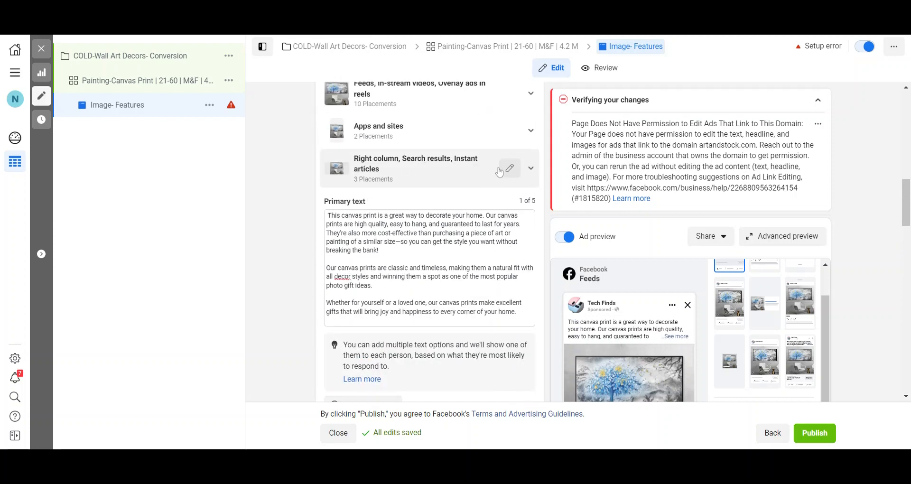
pyautogui.scroll(6, 394, 194)
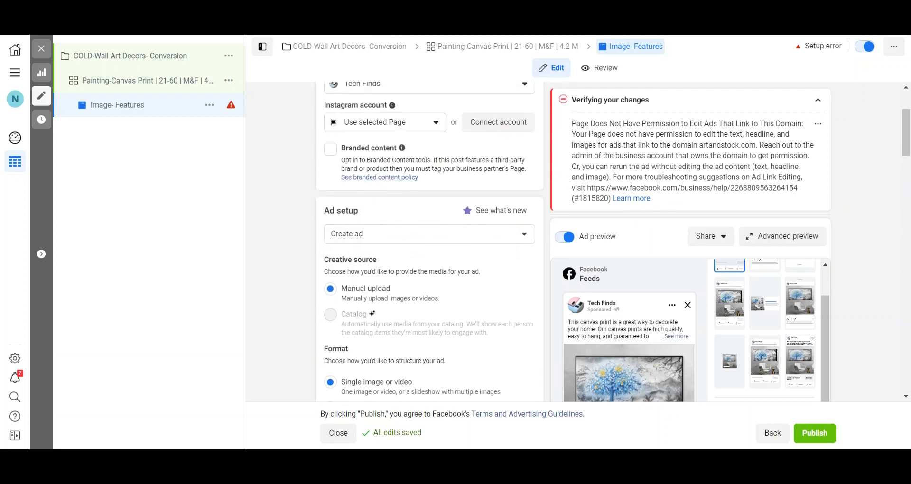
pyautogui.scroll(3, 416, 111)
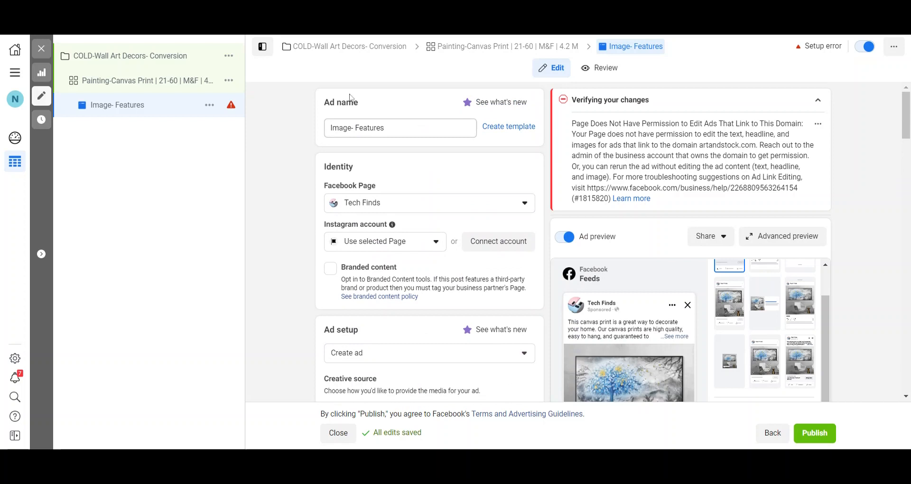
pyautogui.click(488, 205)
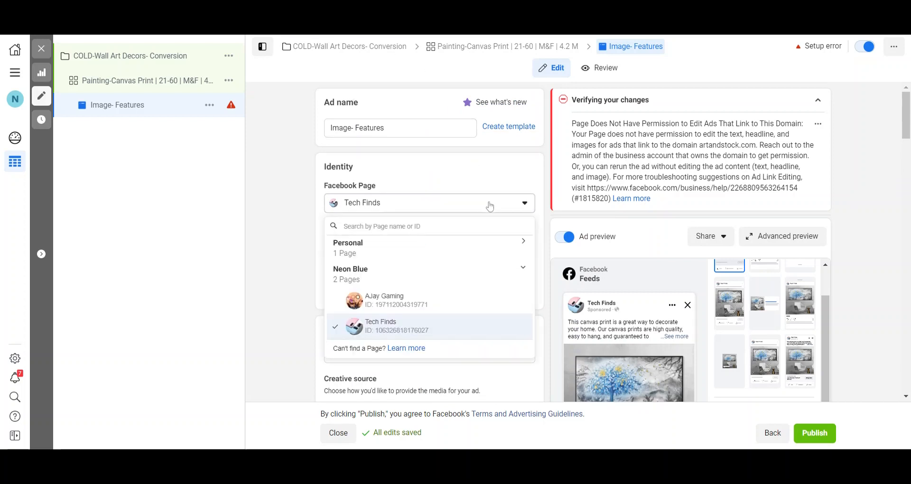
pyautogui.click(492, 182)
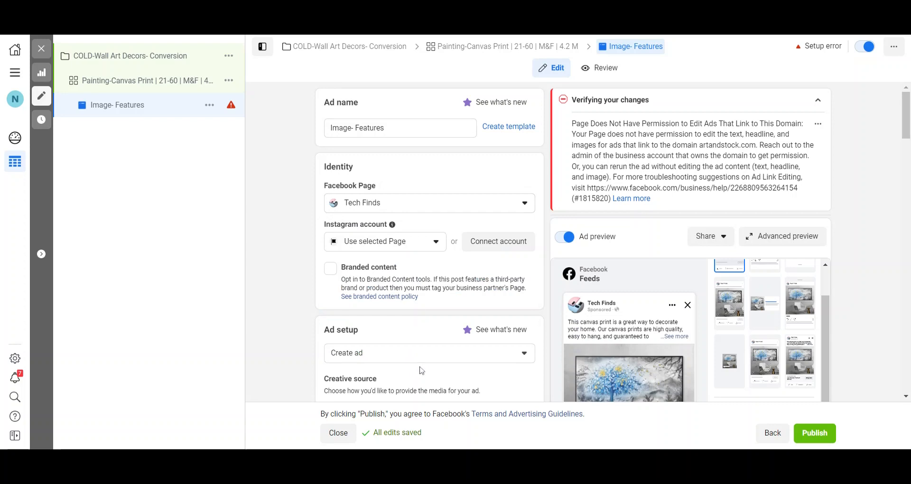
# Step: Close the ad editor and check the campaign's ad set list and its ads list
pyautogui.scroll(-6, 421, 370)
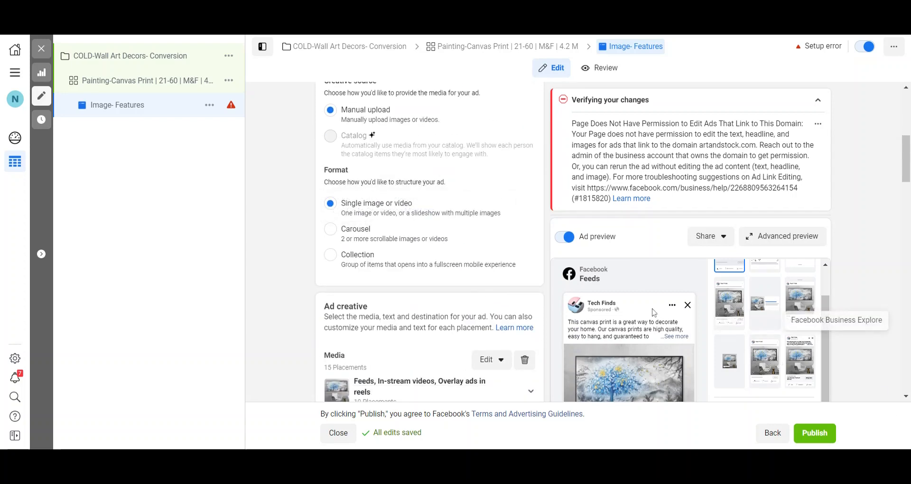
pyautogui.scroll(6, 423, 265)
pyautogui.click(43, 53)
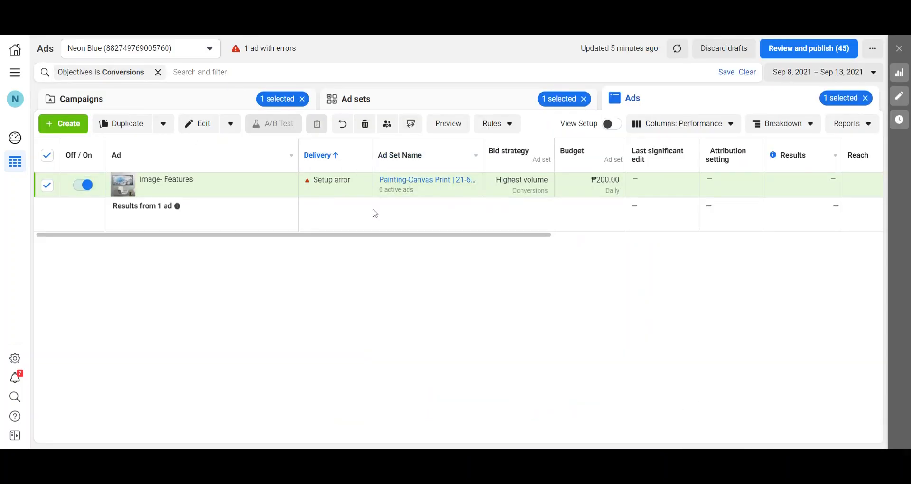
pyautogui.click(375, 107)
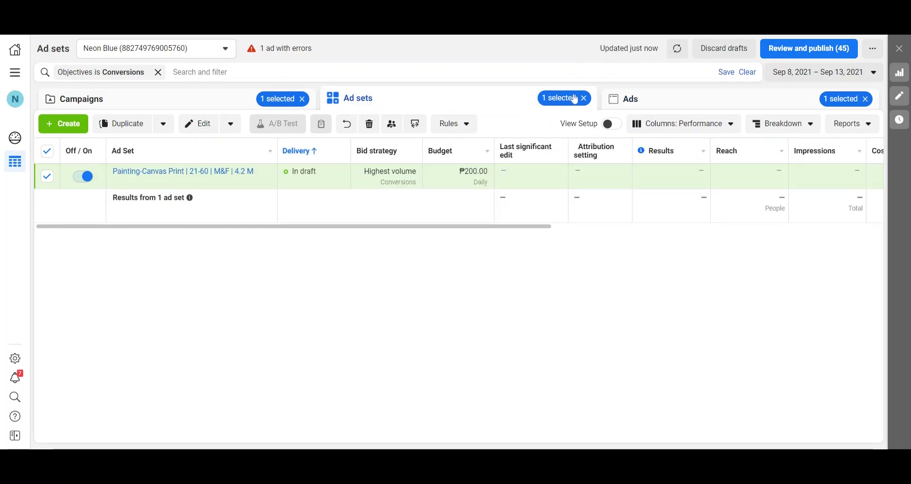
pyautogui.click(657, 102)
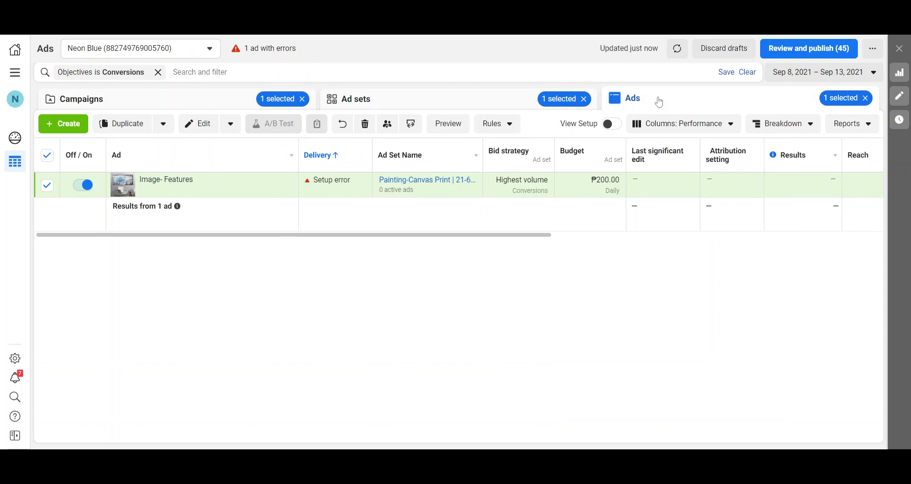
# Step: Preview the Image- Features ad in Mobile Feed, reading its full primary text, image, headline and call to action, and close the preview
pyautogui.click(452, 132)
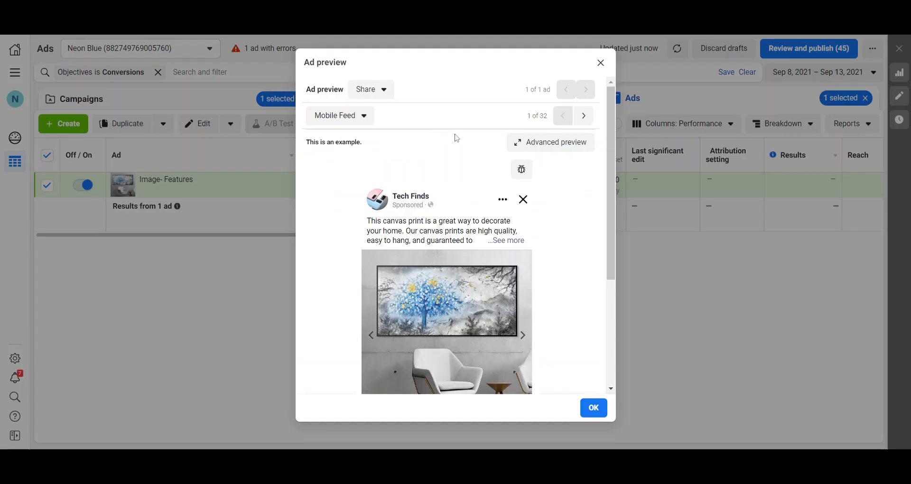
pyautogui.scroll(-3, 470, 199)
pyautogui.scroll(1, 487, 186)
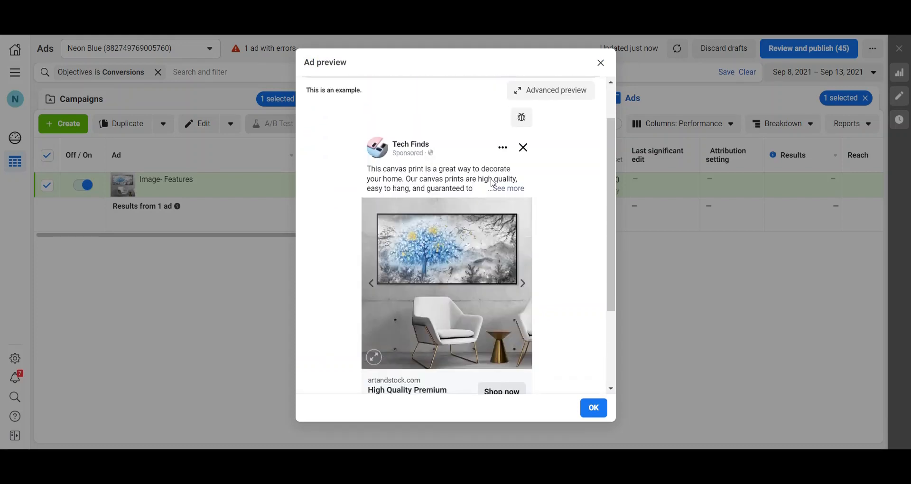
pyautogui.click(510, 188)
pyautogui.scroll(-3, 492, 230)
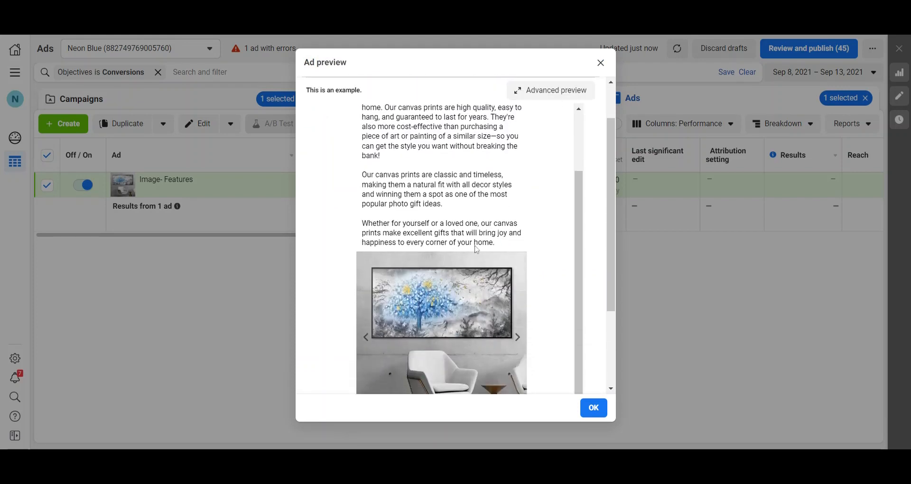
pyautogui.scroll(2, 476, 249)
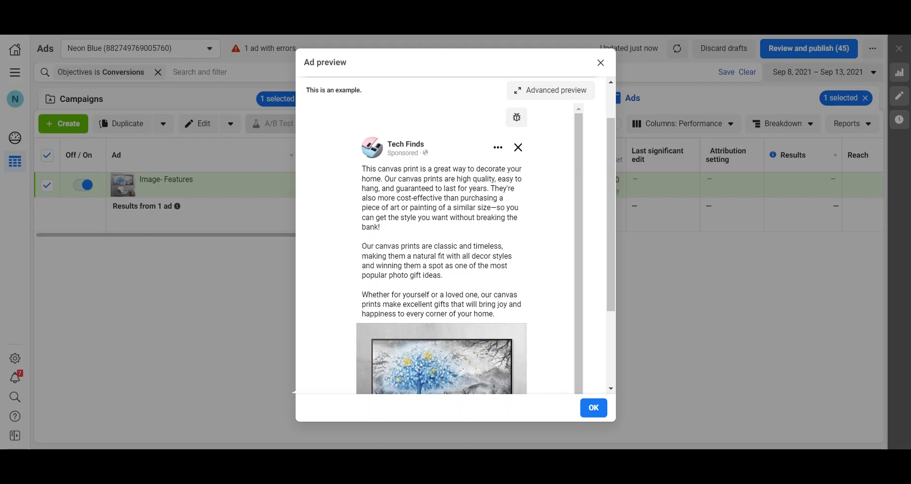
pyautogui.scroll(-4, 408, 227)
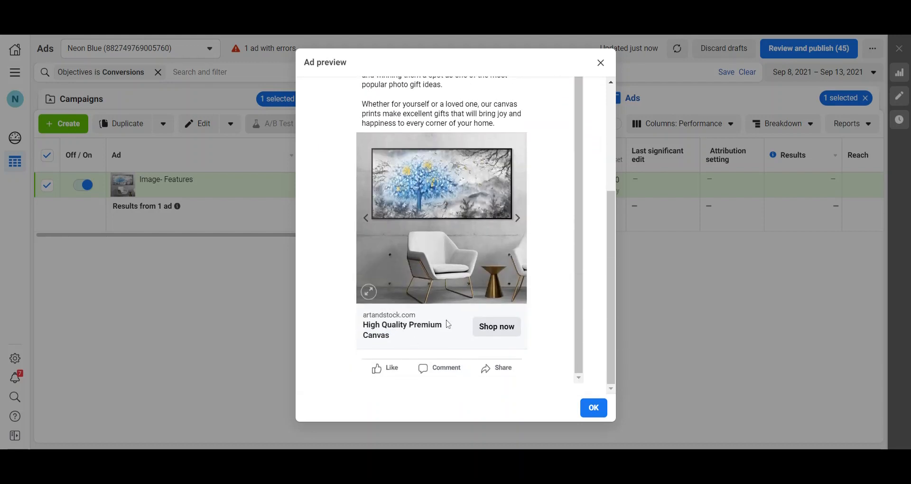
pyautogui.scroll(2, 494, 245)
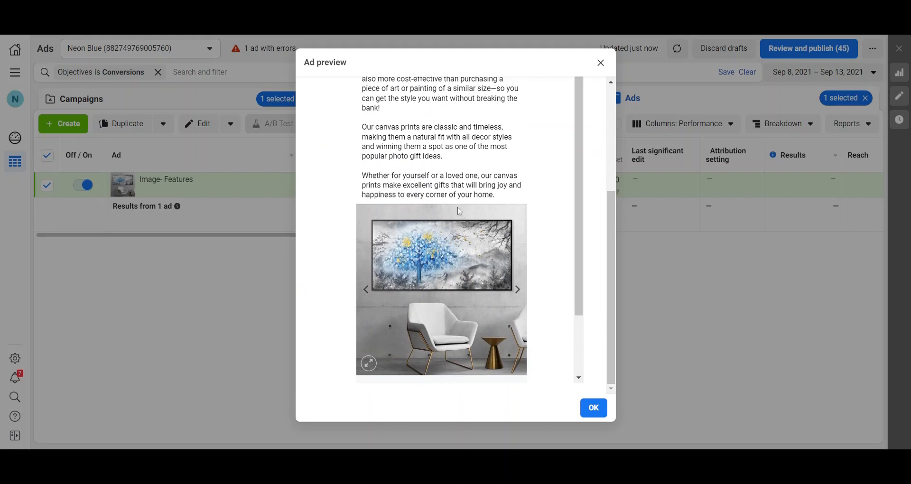
pyautogui.click(593, 407)
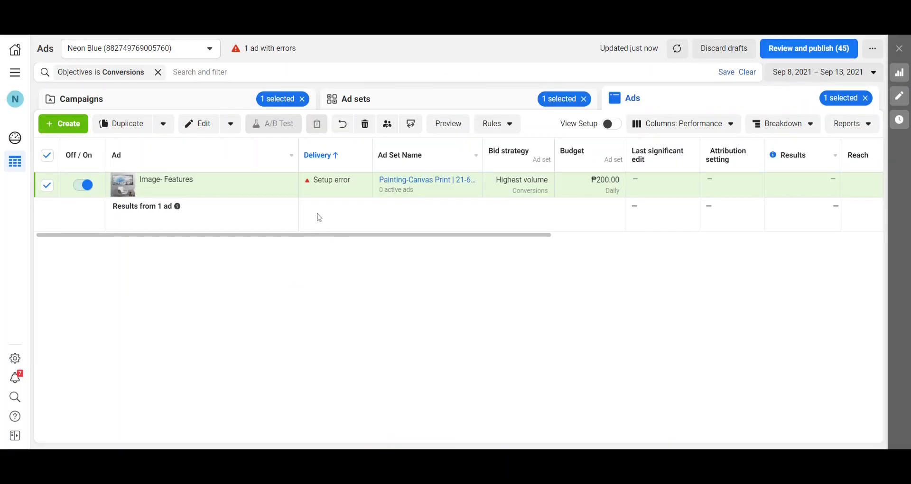
# Step: Return to the ad sets list and bring up the row actions for the Painting-Canvas Print ad set
pyautogui.click(465, 101)
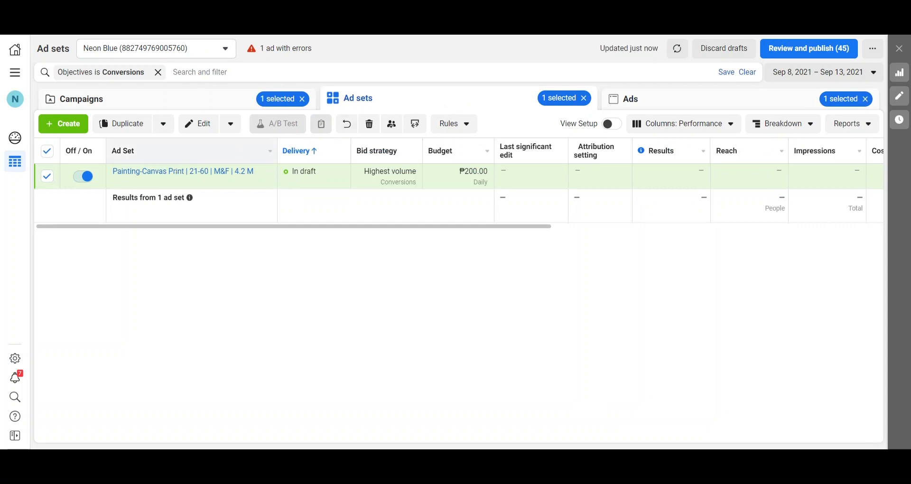
pyautogui.moveTo(182, 186)
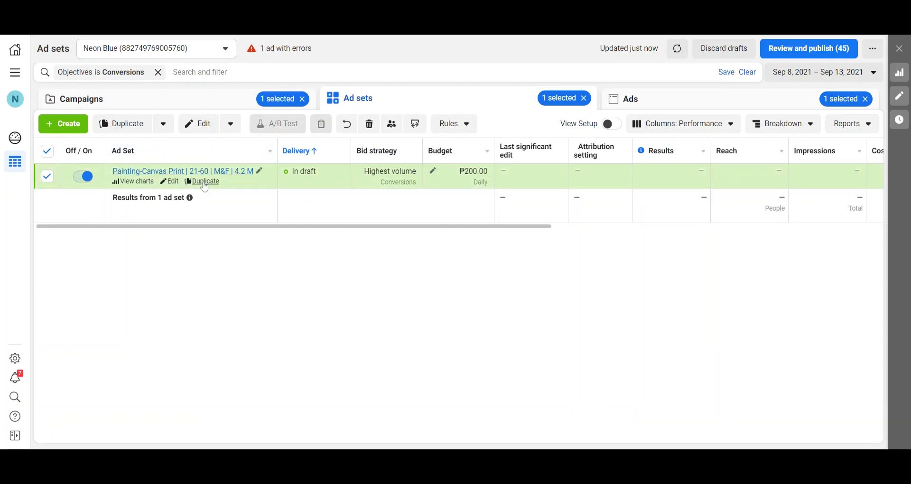